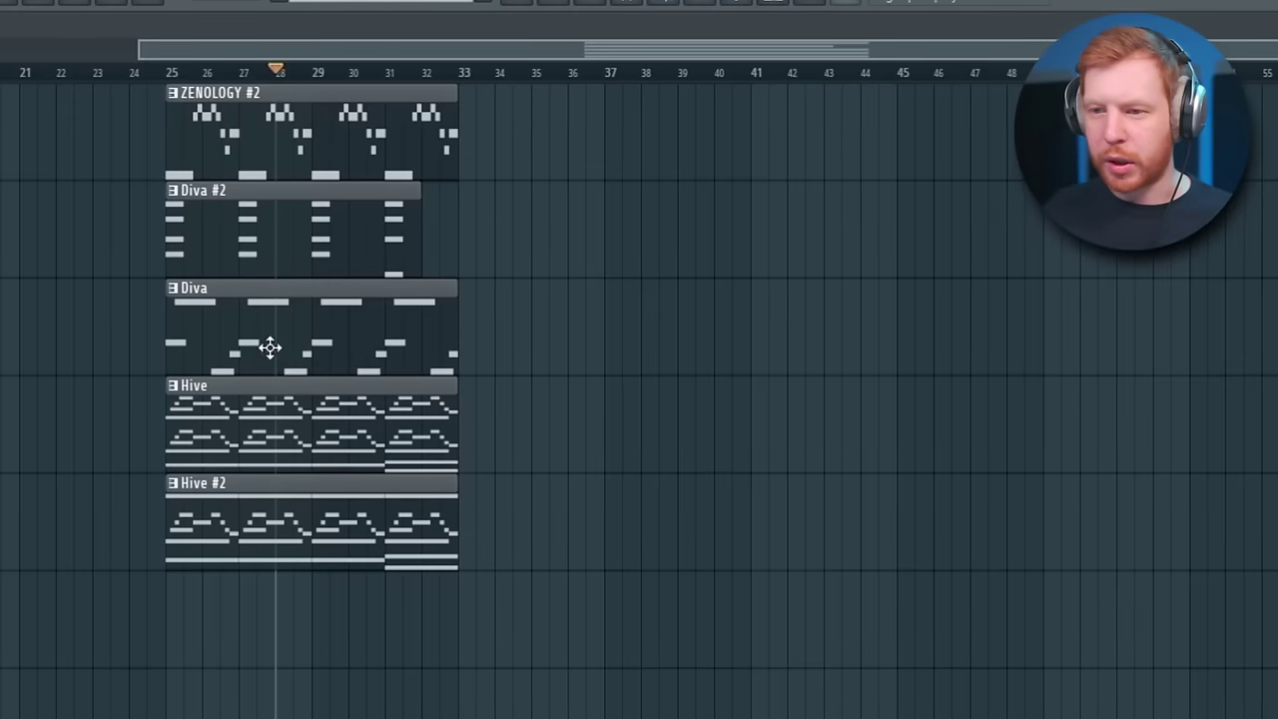
- Stagger the pattern clips in the playlist, moving Diva to bar 37, Diva #2 to bar 49 and ZENOLOGY #2 to bar 61
left_click_drag(270, 349, 699, 388)
left_click_drag(285, 249, 1096, 270)
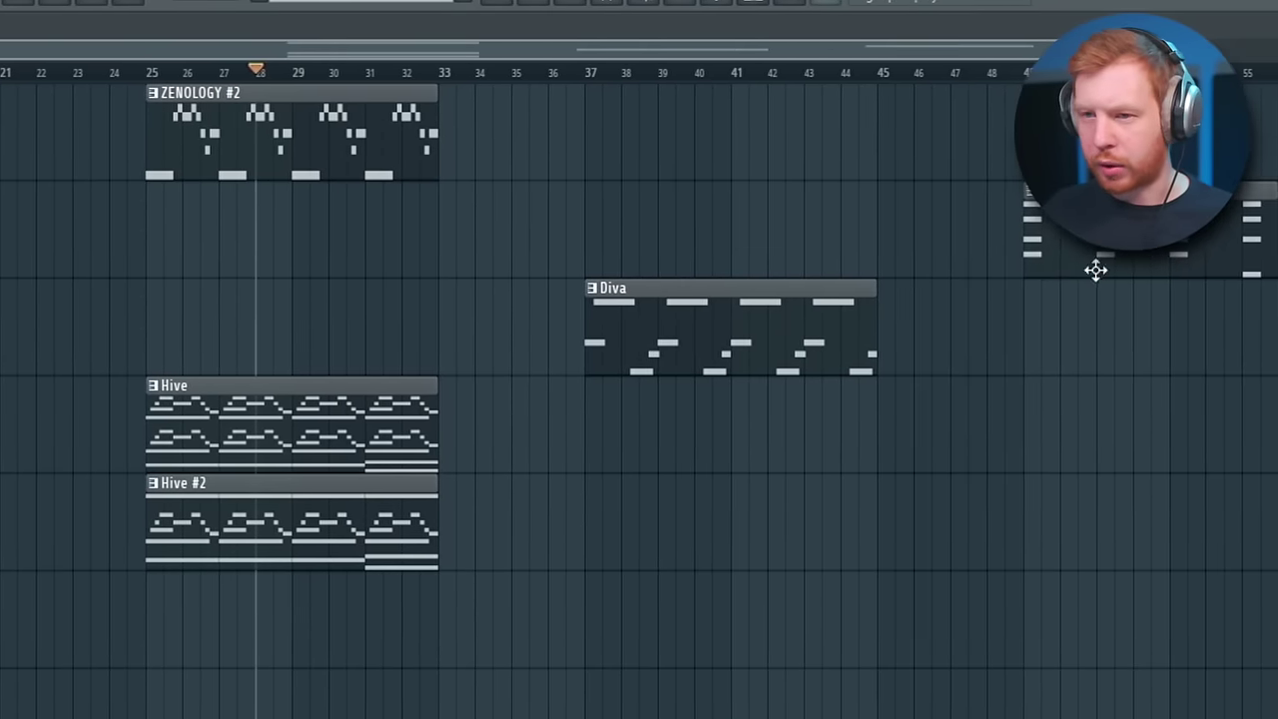
left_click_drag(247, 330, 131, 623)
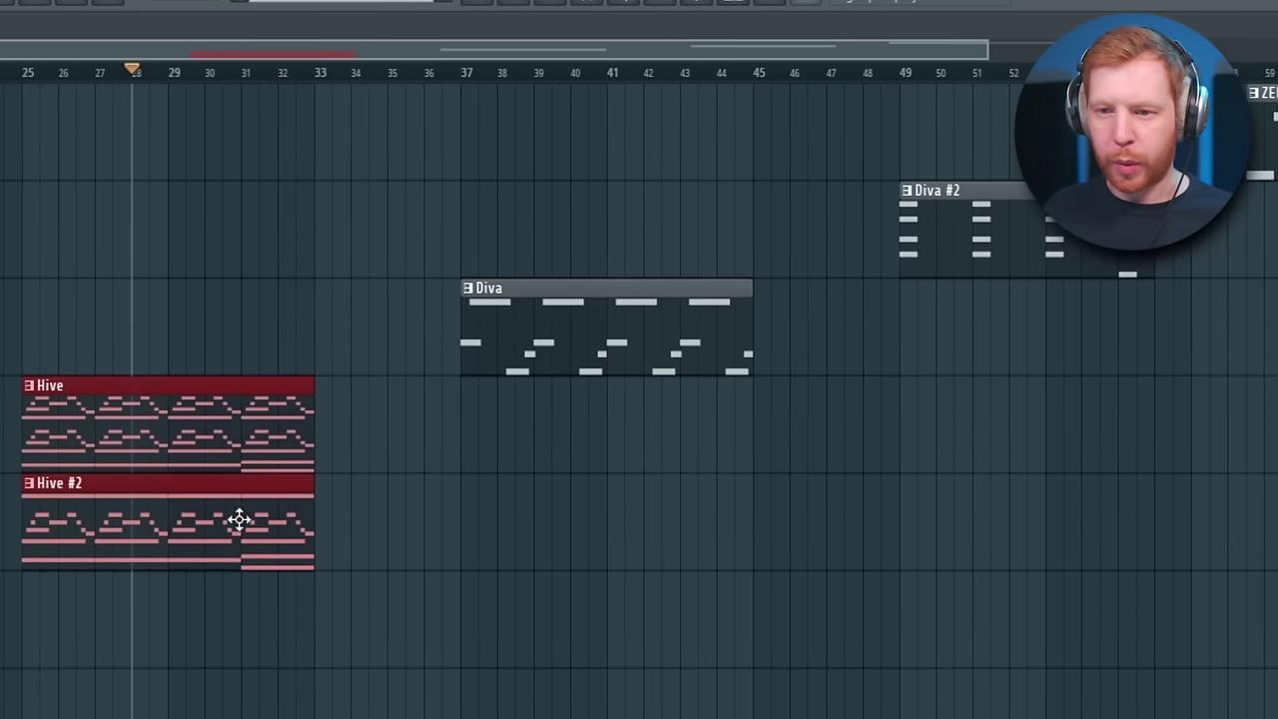
scroll(285, 663, "down", 3)
left_click(231, 358, "ctrl")
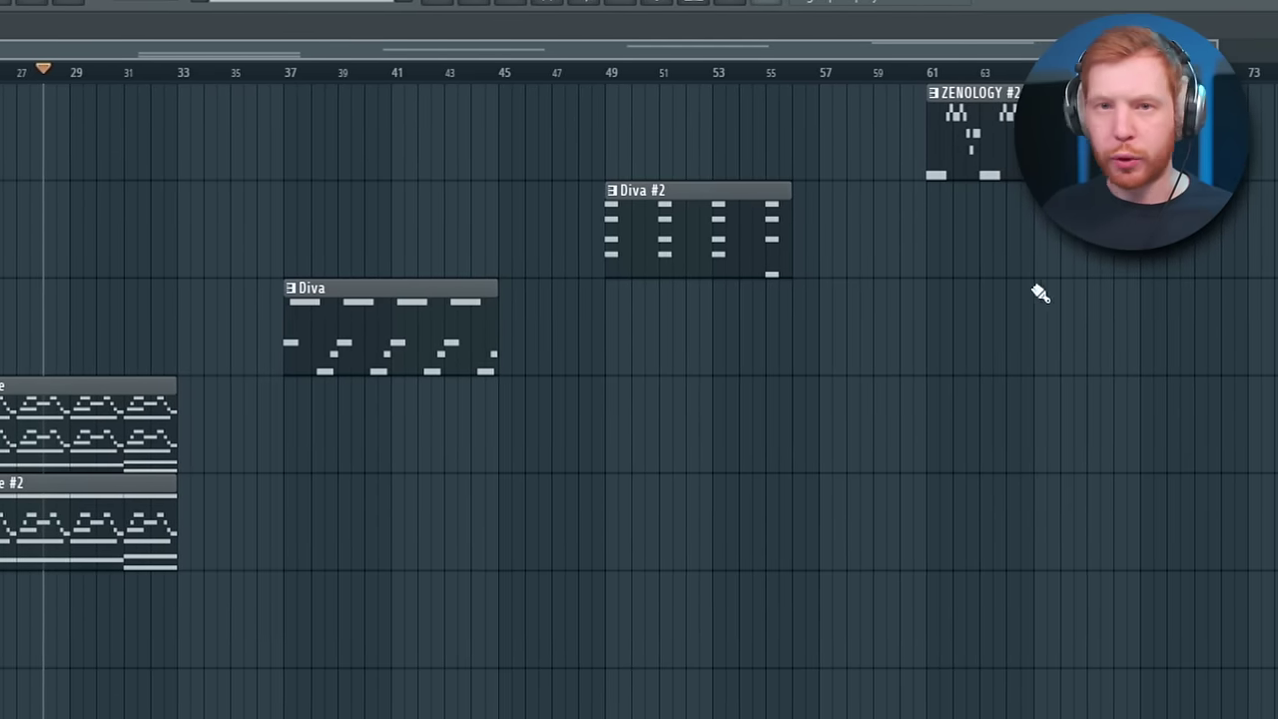
- Render all the staggered melody clips to audio with 512-point sinc resampling, insert effects enabled and master effects disabled
key("ctrl+a")
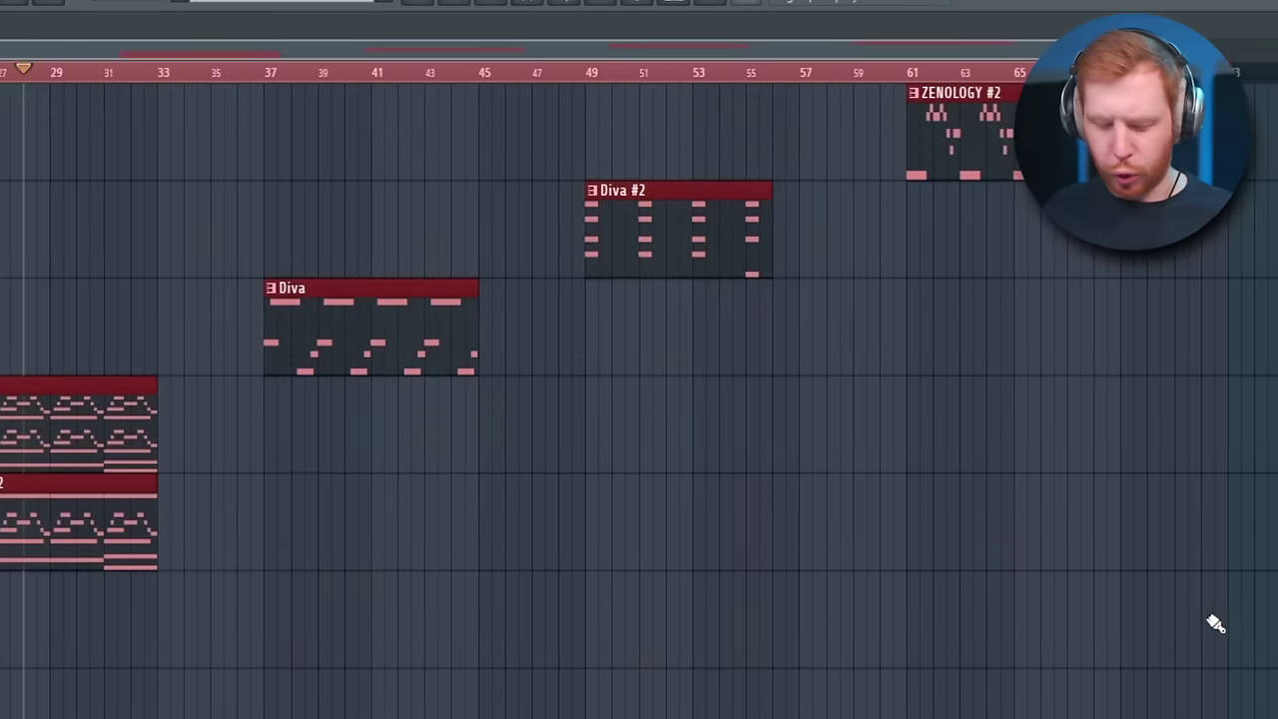
key("ctrl+r")
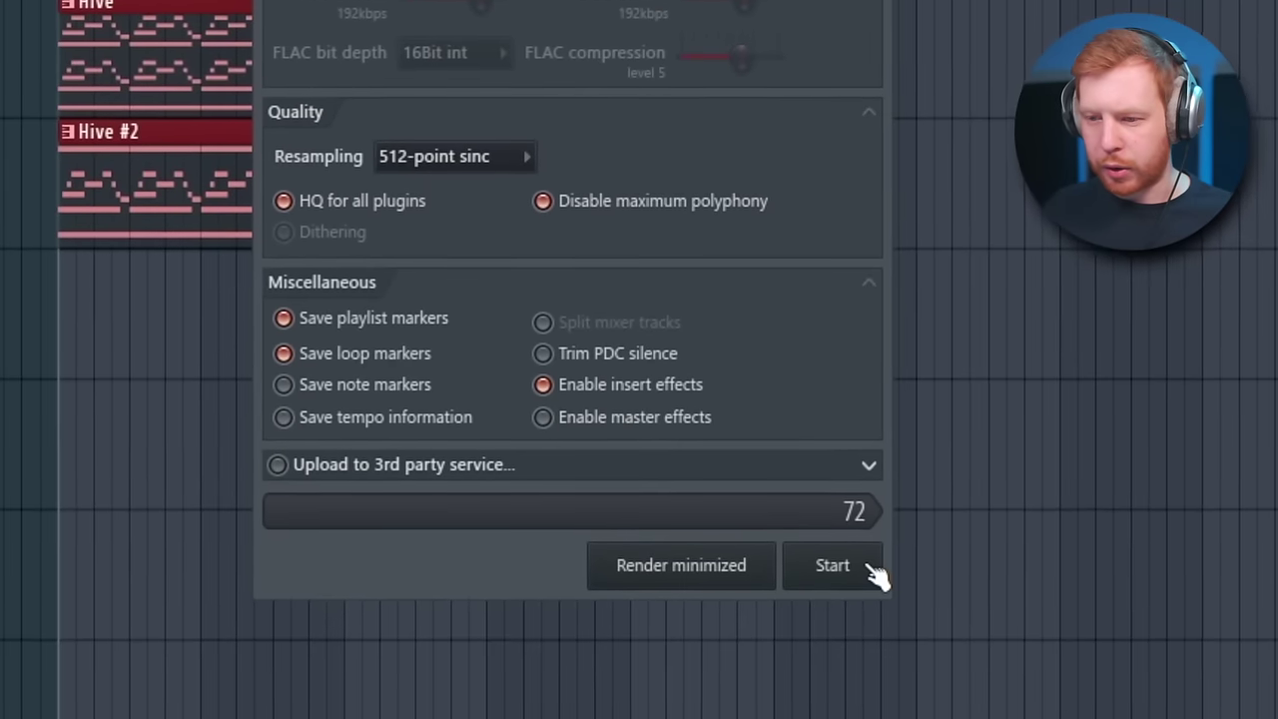
left_click(871, 573)
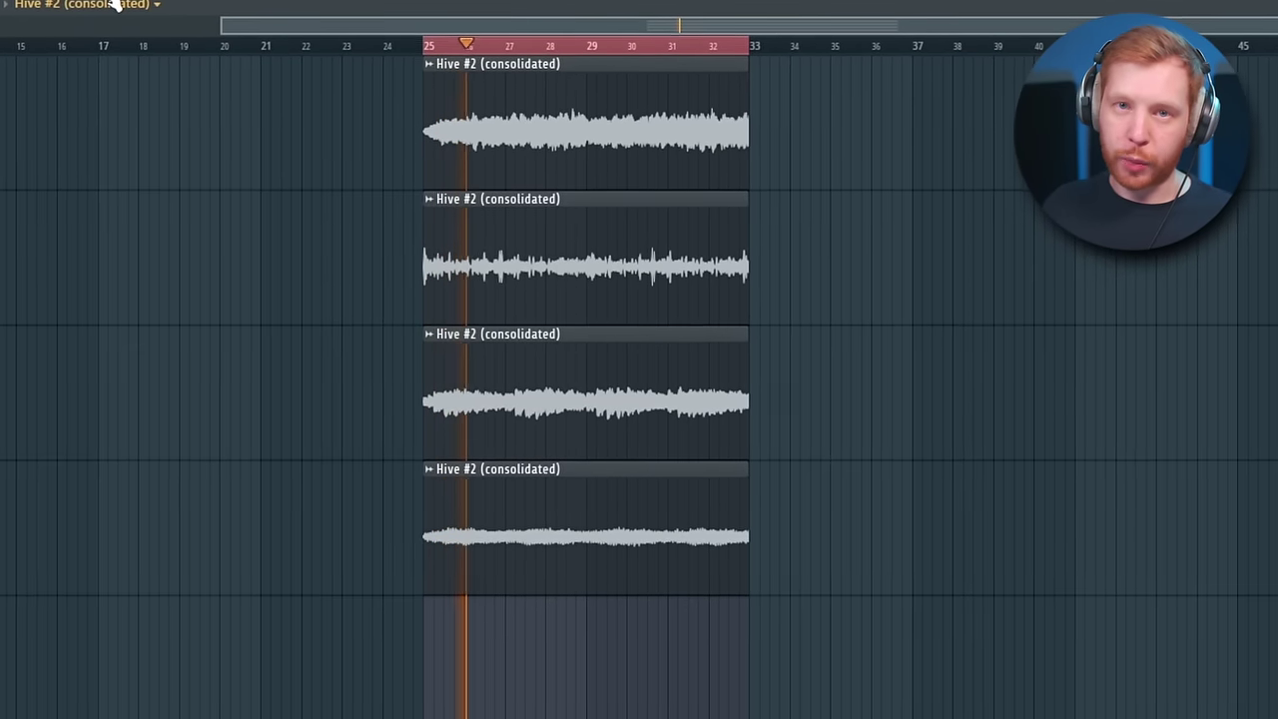
- Audition the arrangement and adjust the time-stretching pitch of the Hive #2 (consolidated) audio clip
key("space")
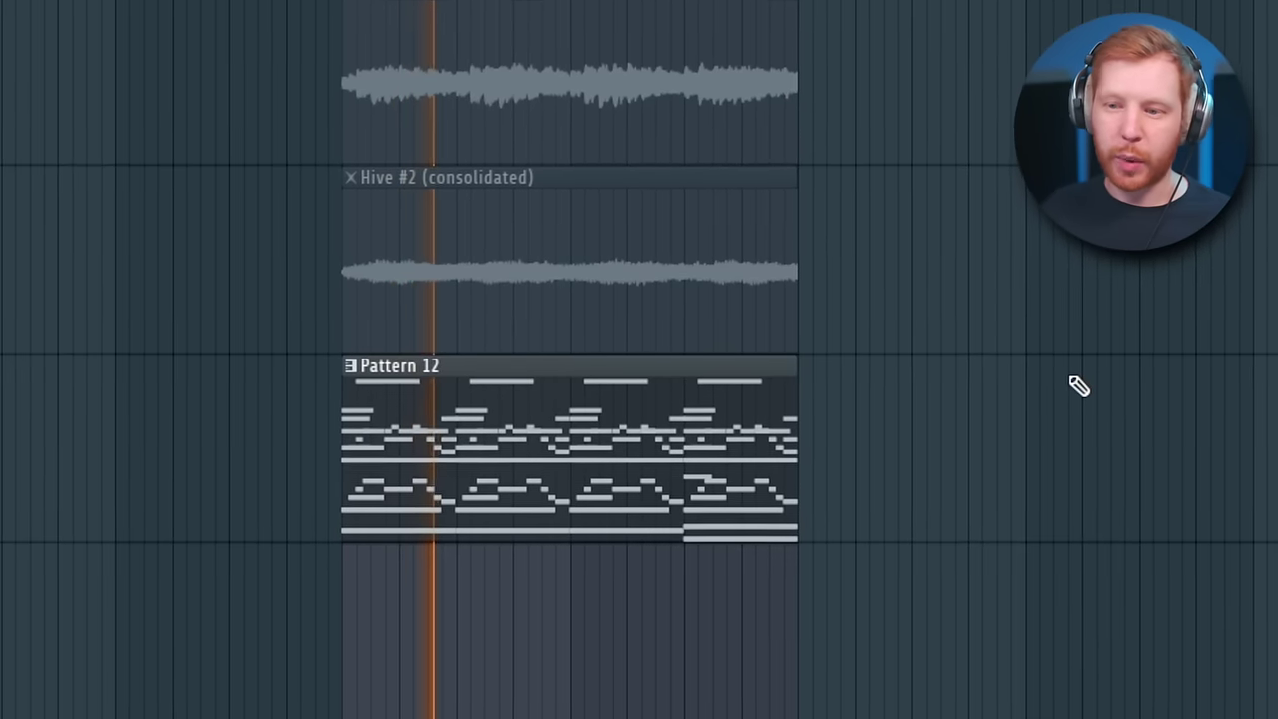
key("space")
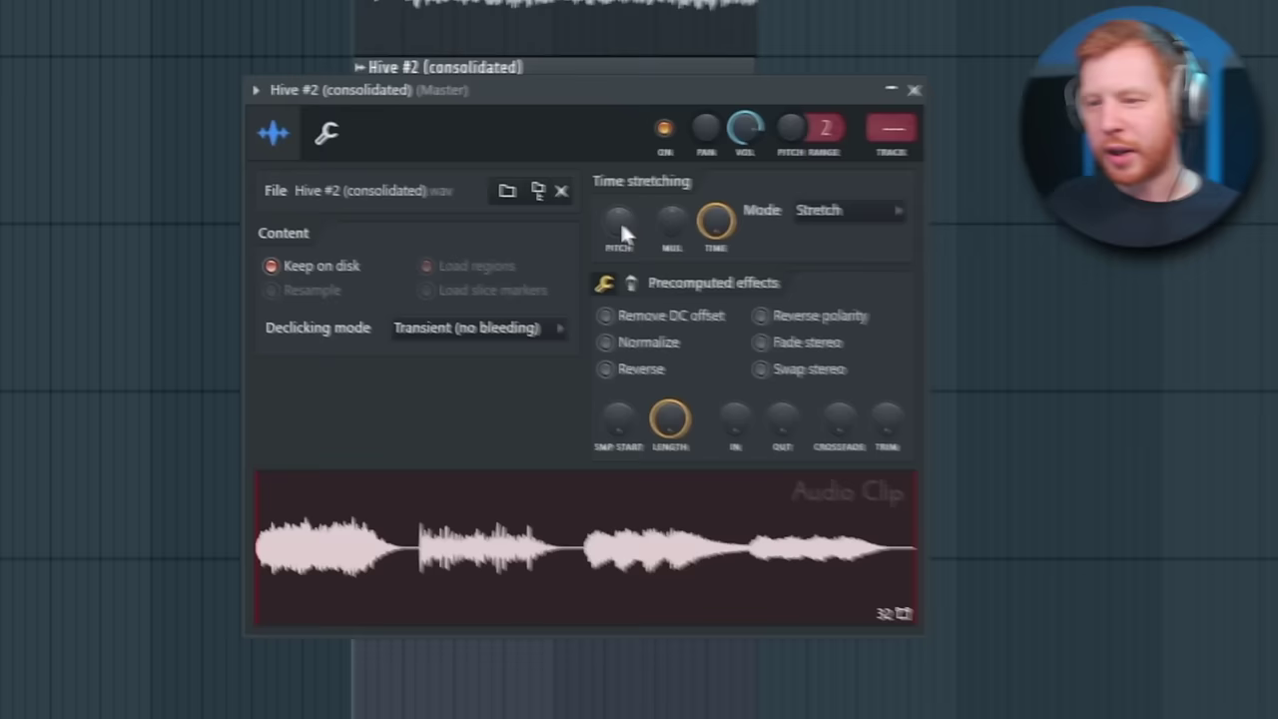
left_click_drag(620, 222, 620, 229)
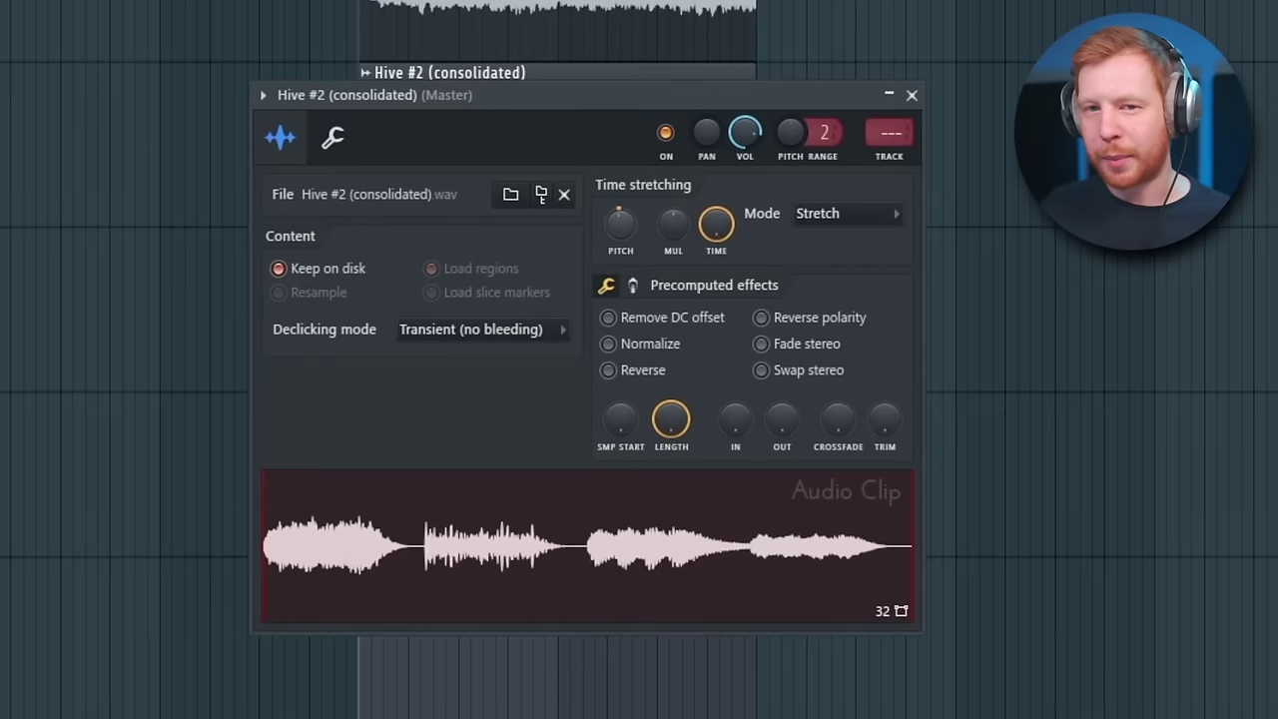
key("space")
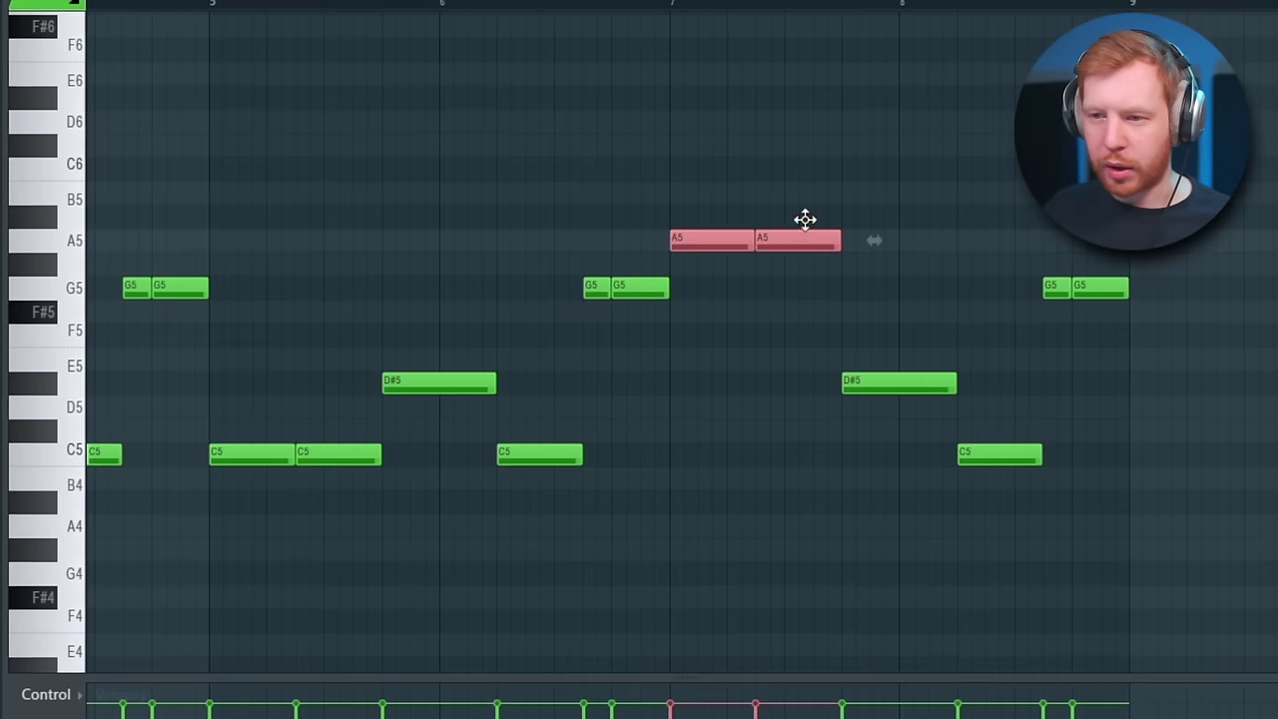
- Change the paired A5 notes at bar 7 to G#5, raise the following D#5 to F5, and raise the C5 after it
left_click_drag(911, 376, 917, 322)
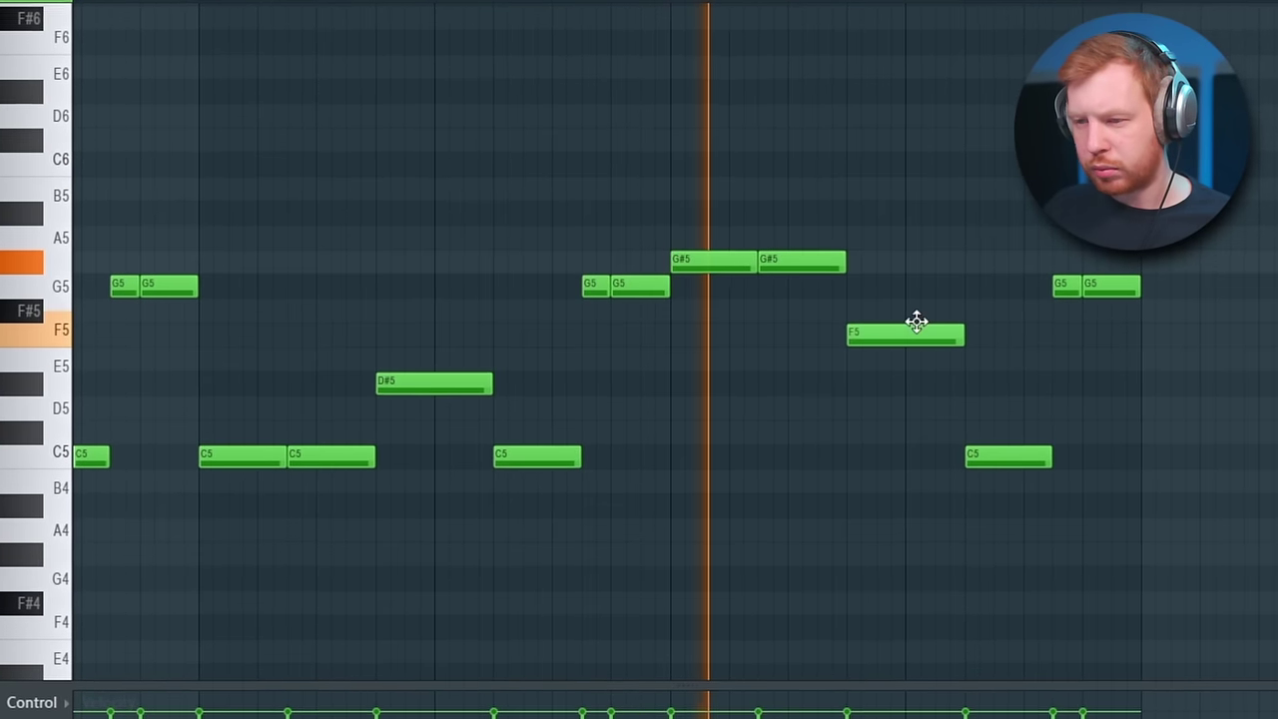
left_click_drag(1008, 462, 1012, 373)
key("space")
scroll(822, 150, "down", 3)
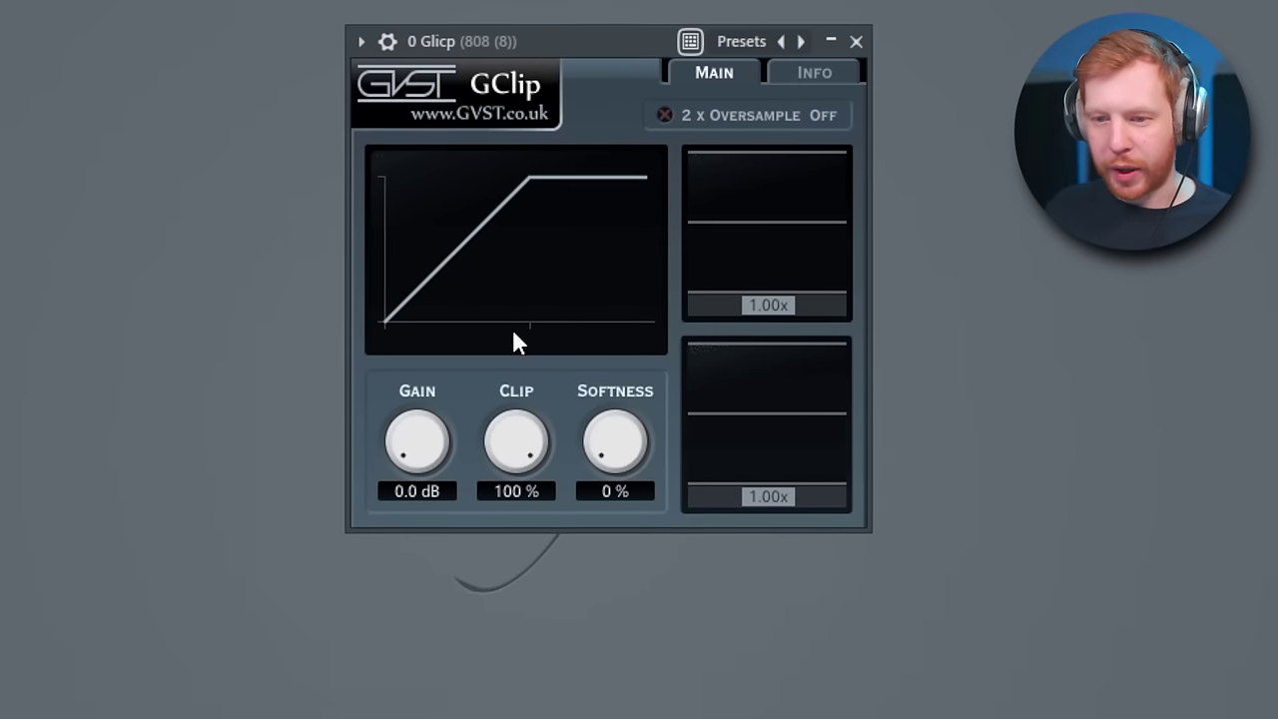
- Set the GClip gain on the 808 to about 3.1 dB, lower its clip level and increase its softness
left_click_drag(441, 440, 442, 432)
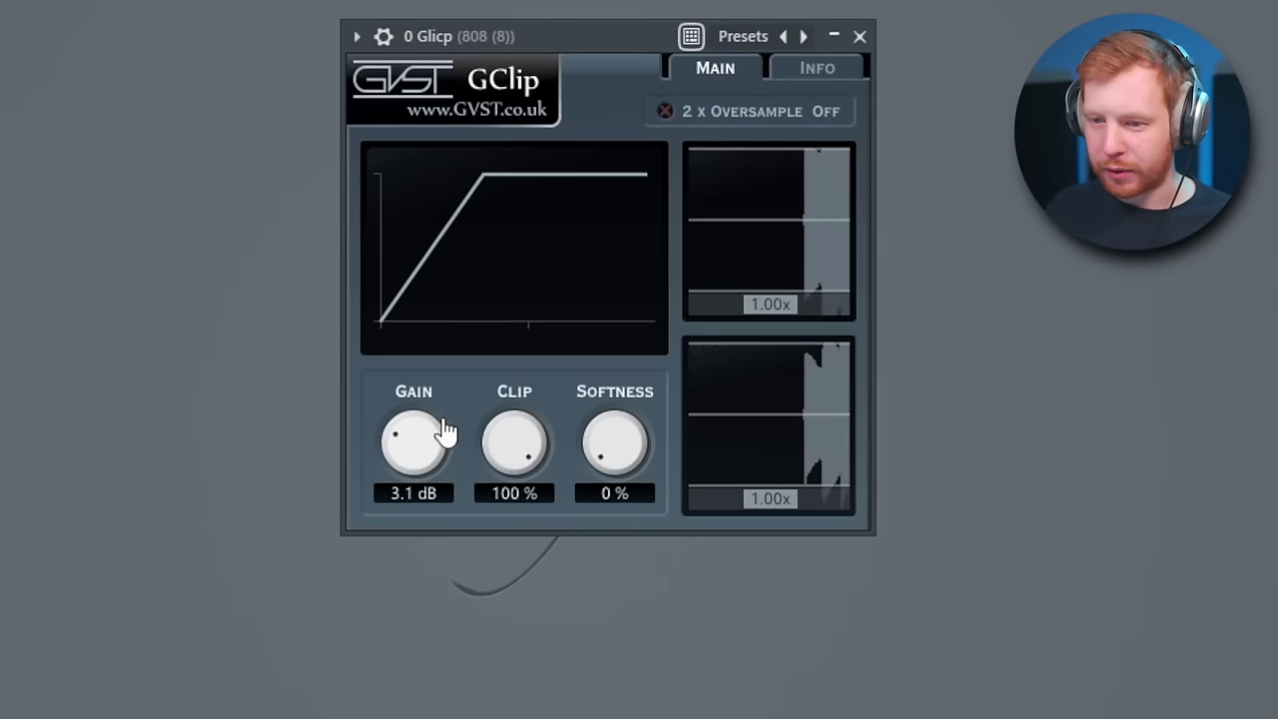
left_click_drag(521, 451, 527, 480)
left_click_drag(633, 490, 633, 465)
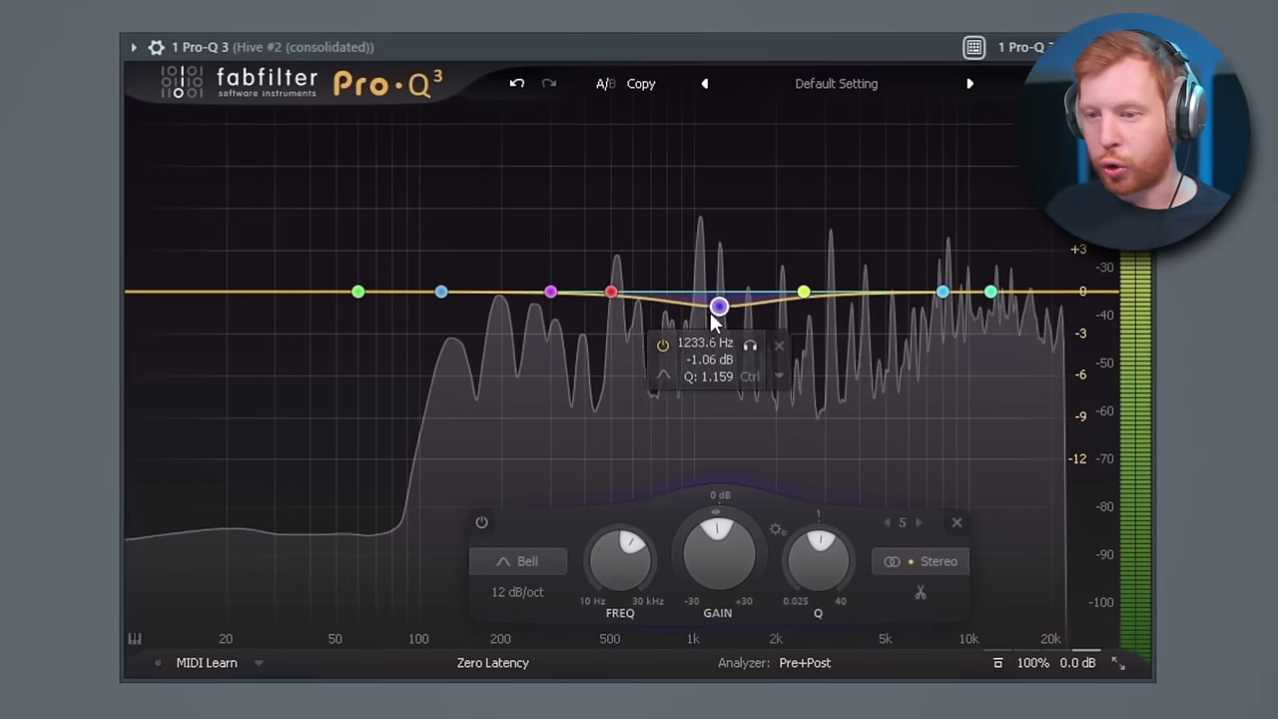
- Cut the Pro-Q 3 bell band near 1.26 kHz, make it dynamic and bring its gain closer to 0 dB
left_click_drag(719, 306, 726, 205)
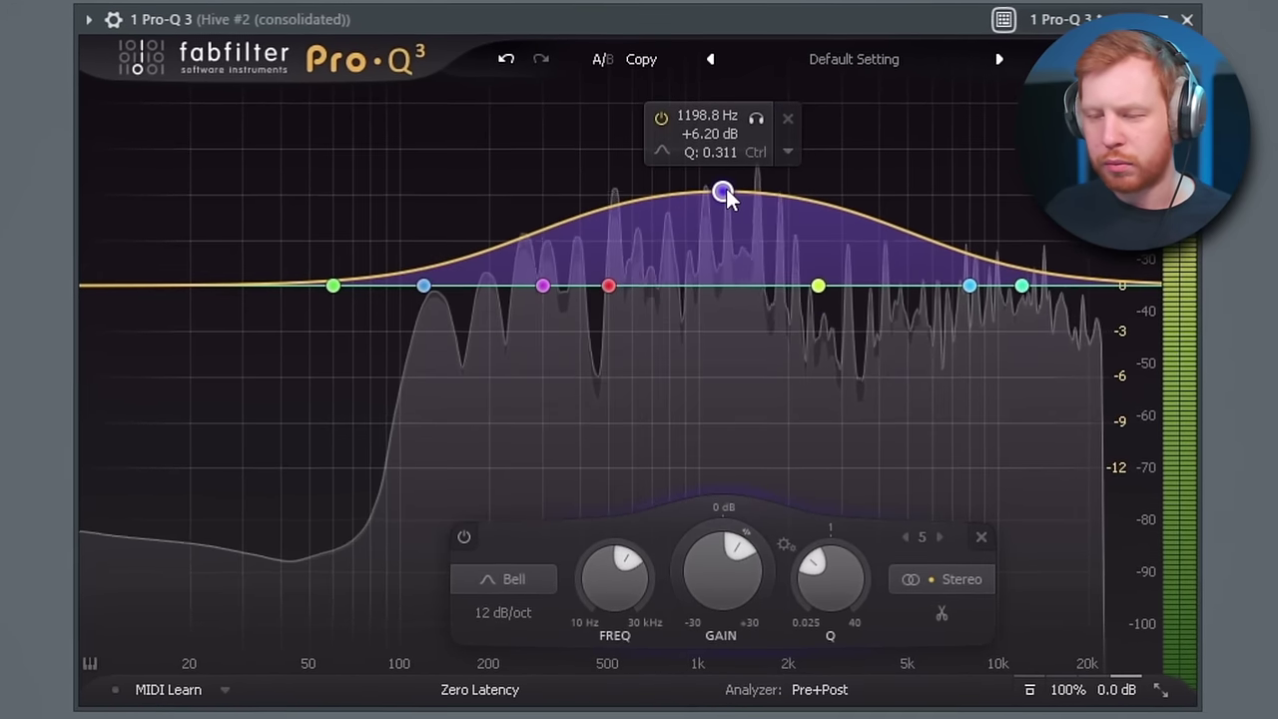
left_click_drag(728, 196, 739, 345)
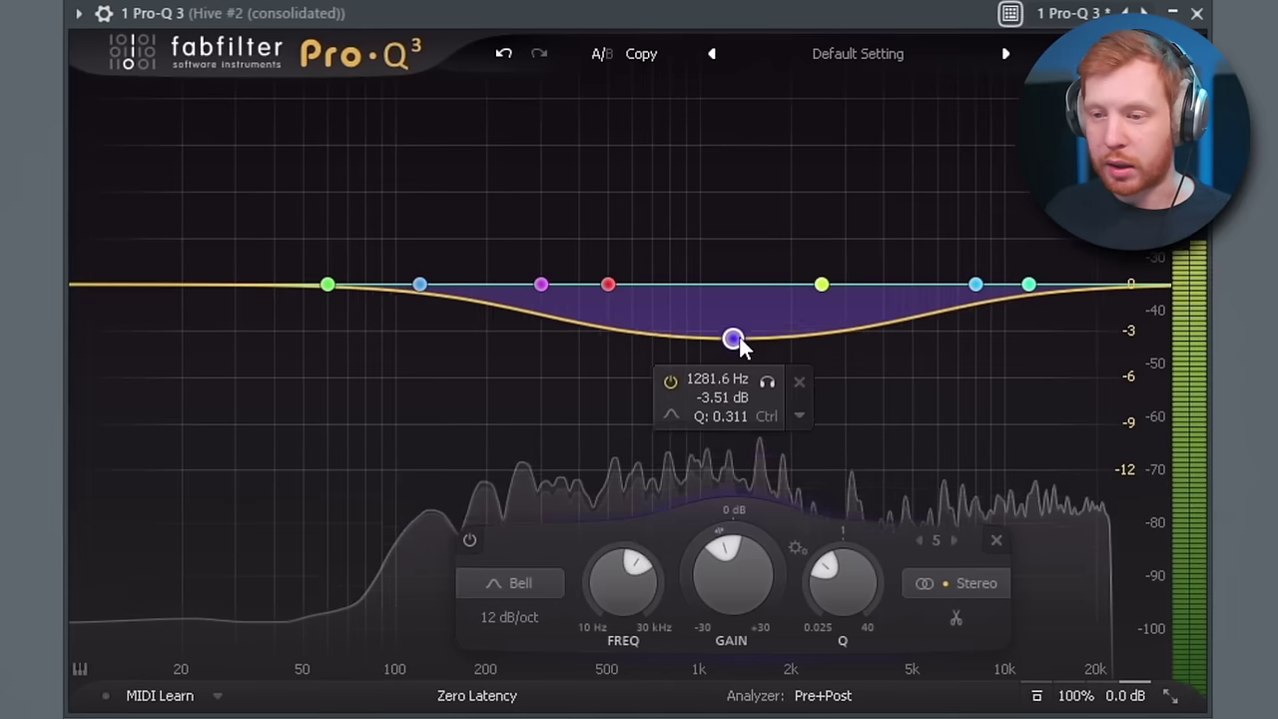
right_click(735, 341)
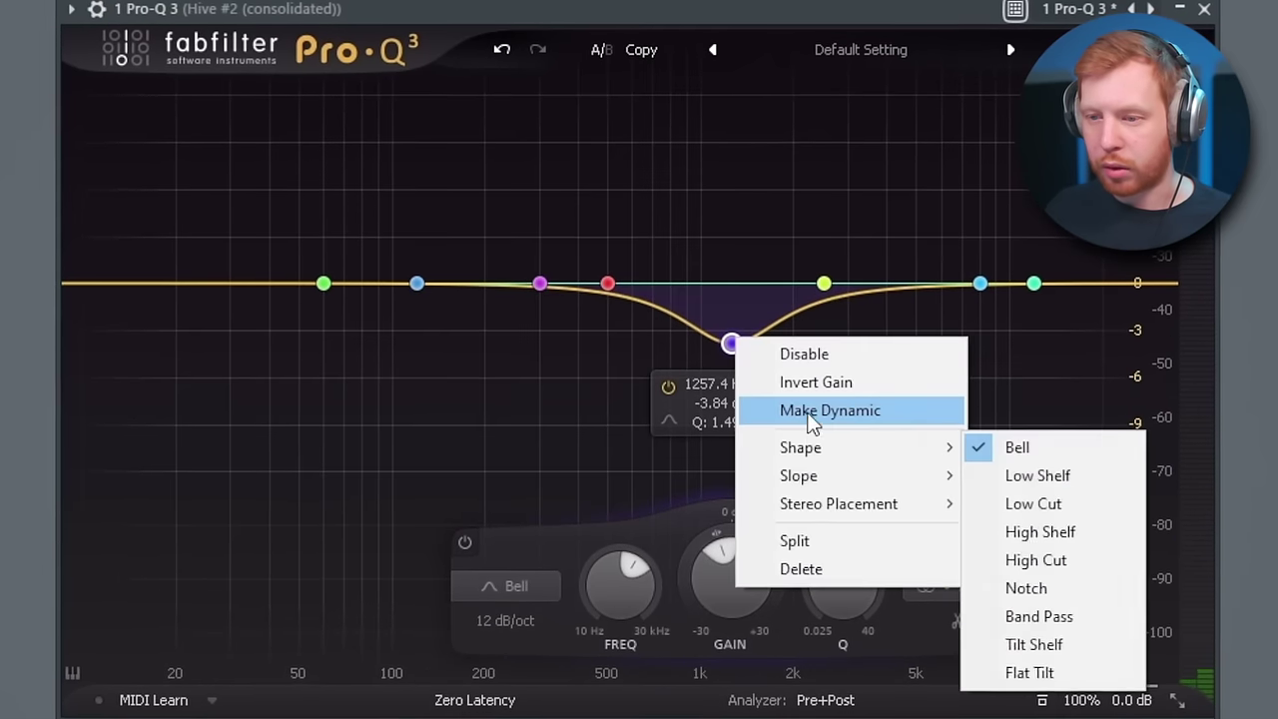
left_click(812, 417)
left_click_drag(733, 344, 723, 298)
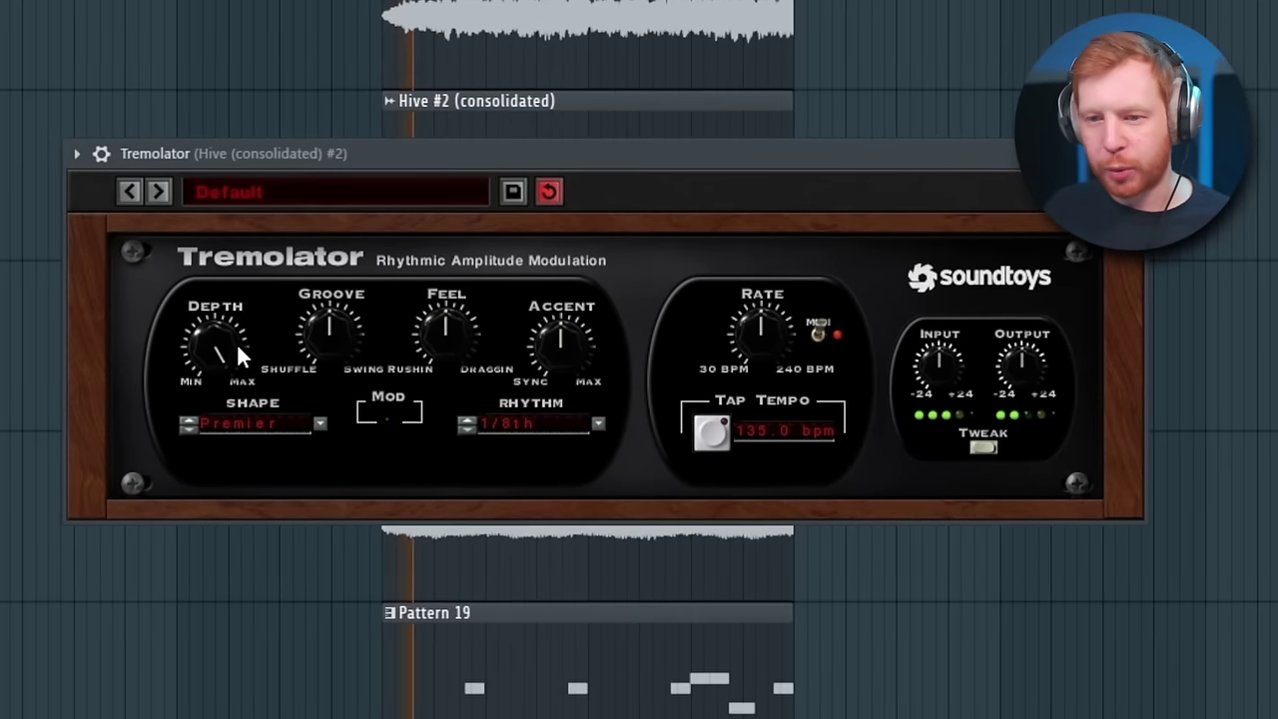
- Lower the Tremolator's depth on the Hive (consolidated) #2 mixer insert
mouse_move(236, 343)
left_mouse_down()
mouse_move(221, 342)
mouse_move(202, 577)
left_mouse_up()
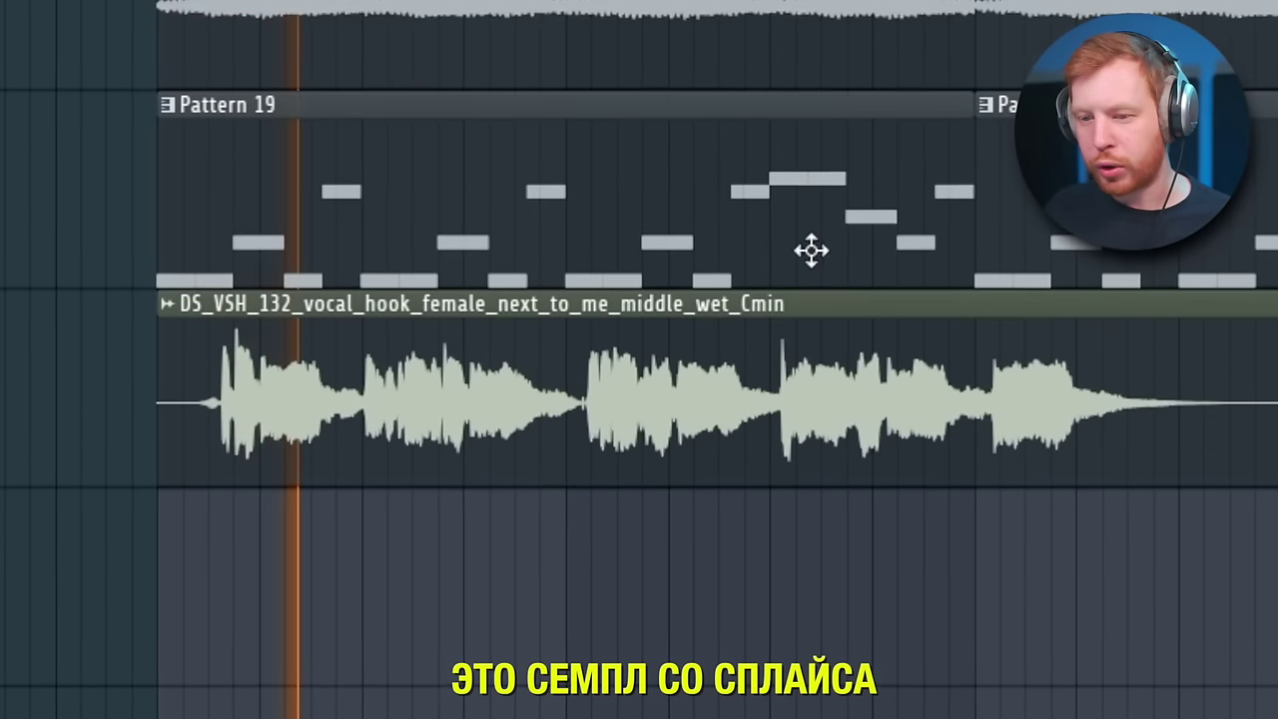
- Audition the DS_VSH_132 vocal hook against Pattern 19 and slice the vocal clip into separate phrases
key("space")
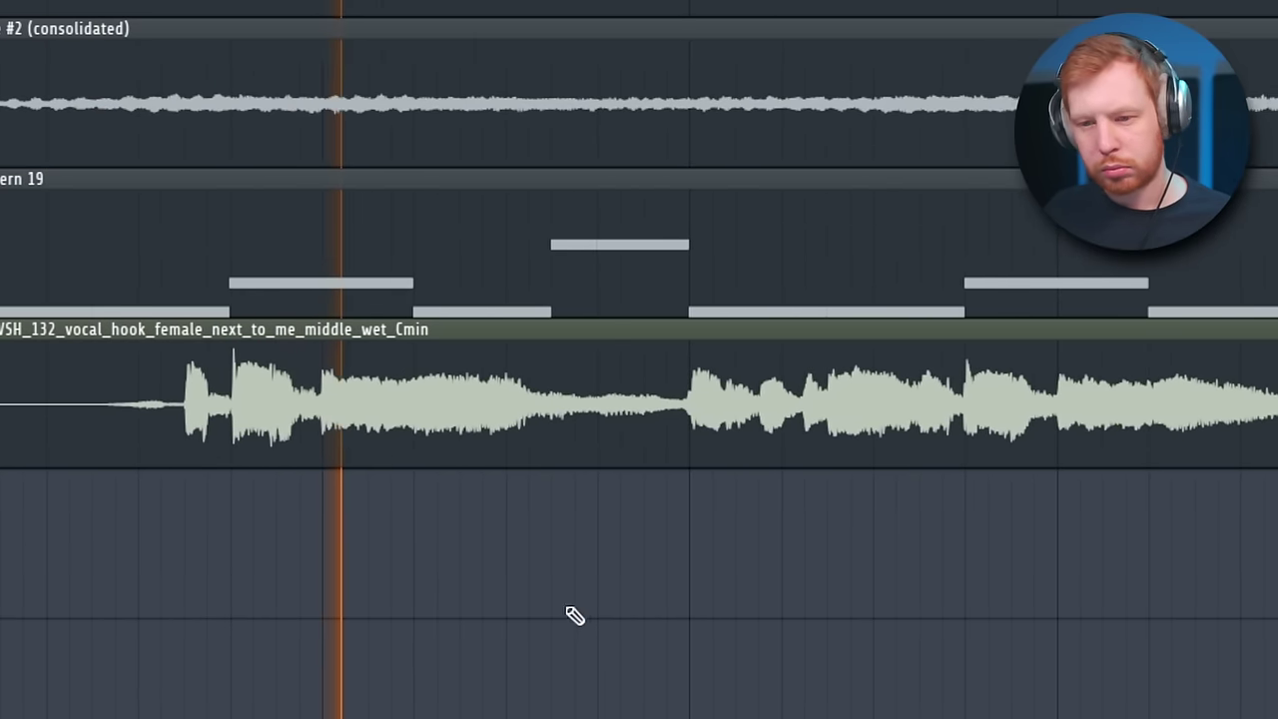
left_click_drag(653, 545, 649, 425)
scroll(522, 633, "down", 4)
left_click(764, 646, "ctrl")
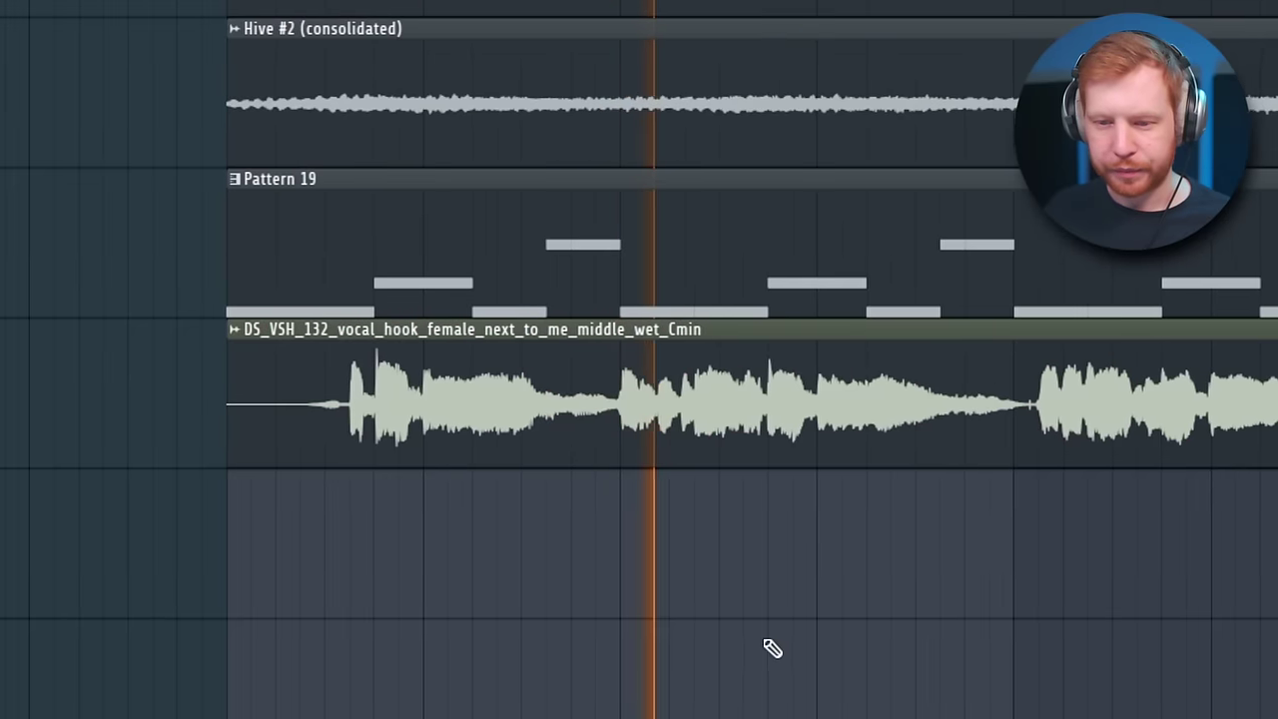
left_click_drag(767, 644, 114, 608)
key("space")
right_click(1128, 544)
left_click(1159, 414)
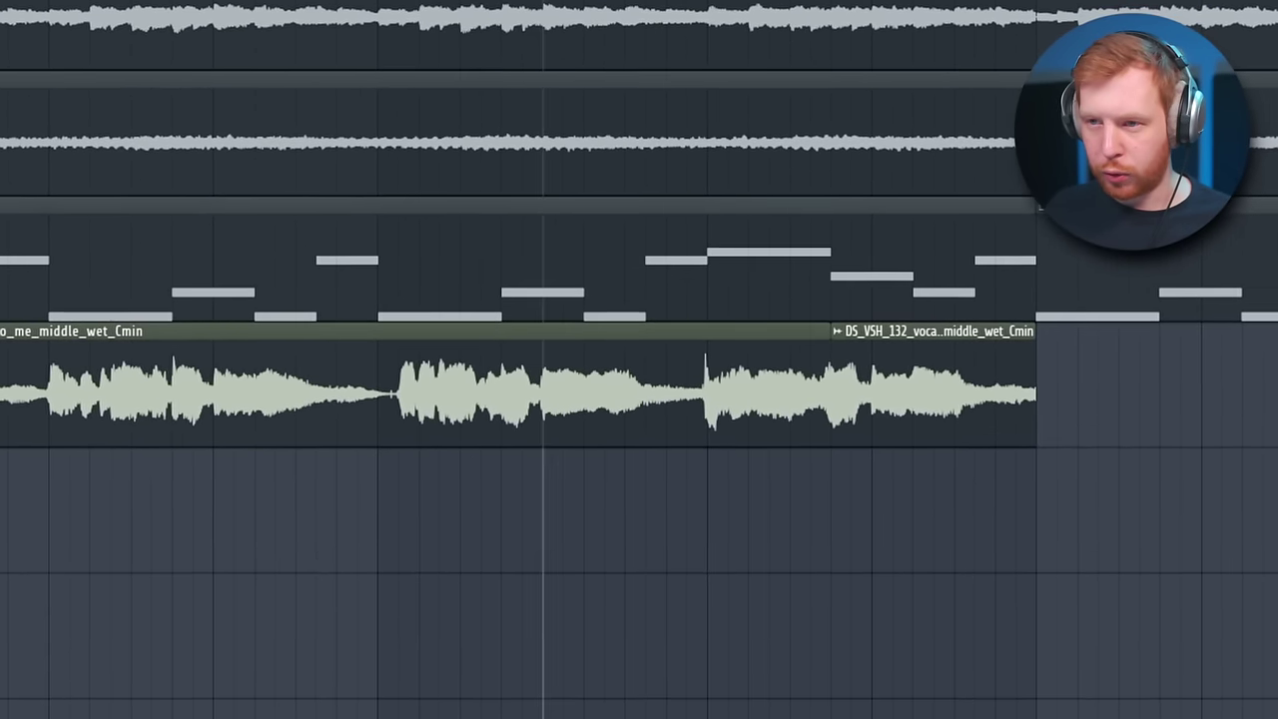
left_click(539, 418)
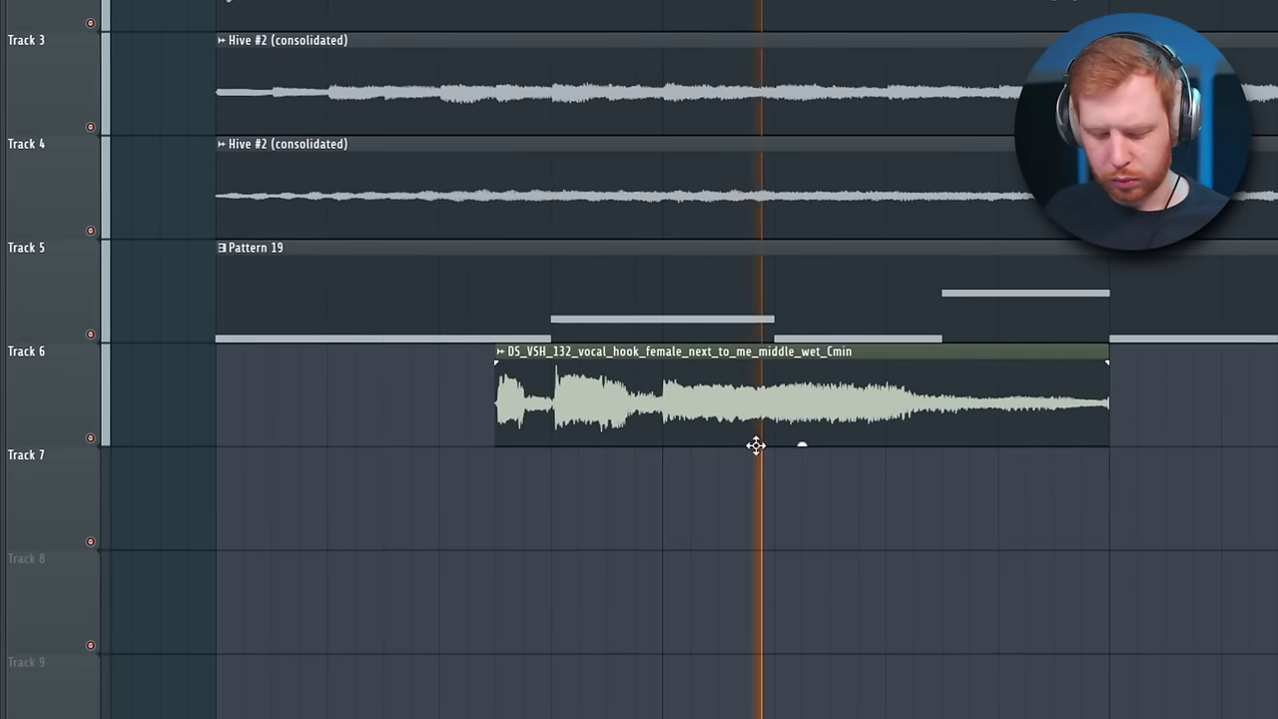
- Build short faded repeats from the opening syllable at the start of the first vocal phrase on Track 6
right_click(870, 465)
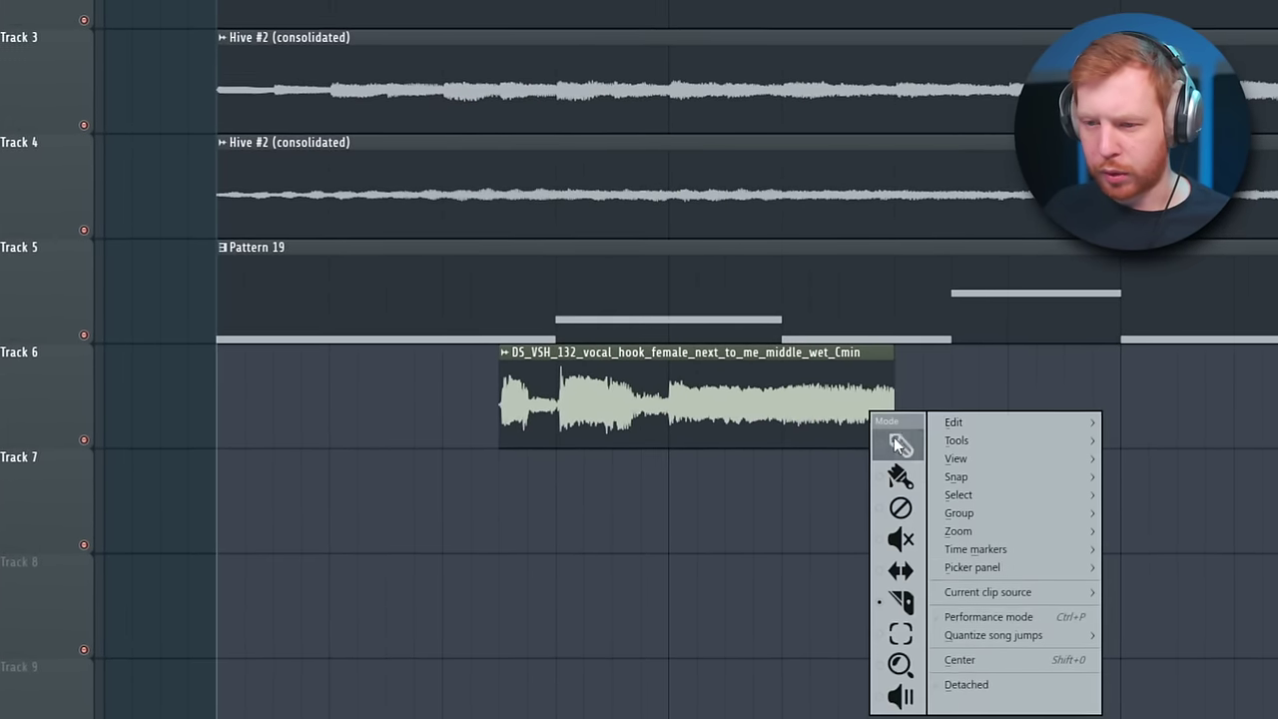
left_click(899, 444)
scroll(544, 508, "up", 3)
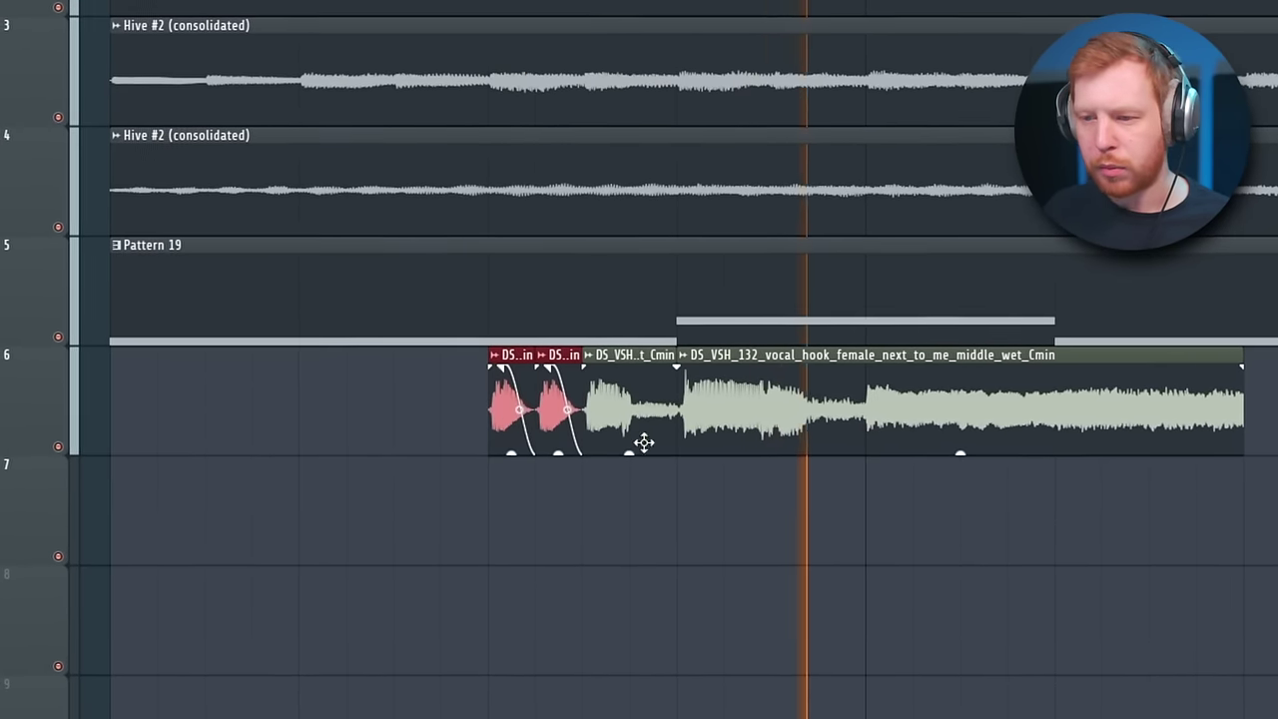
scroll(650, 444, "down", 3)
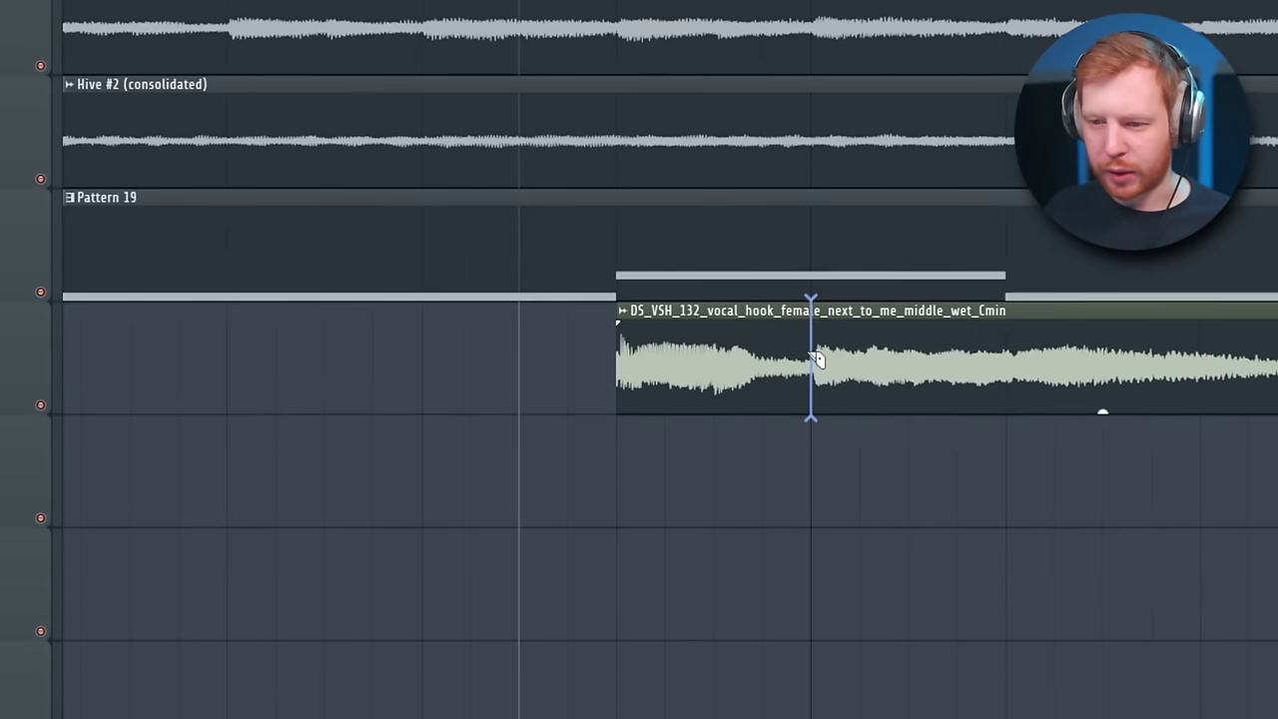
- Slice the vocal phrase at its sustained syllable and place short copies of a sustained note ahead of the longer vocal clip
left_click(811, 355)
right_click(760, 468)
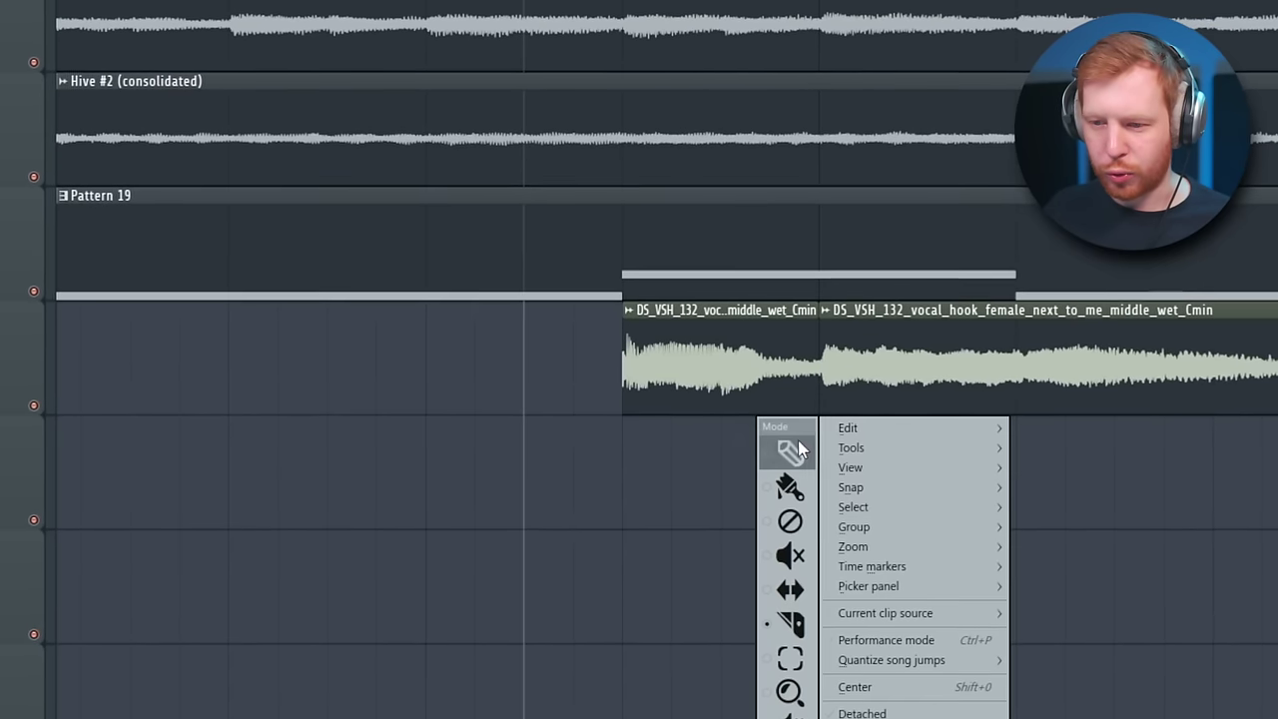
left_click(798, 450)
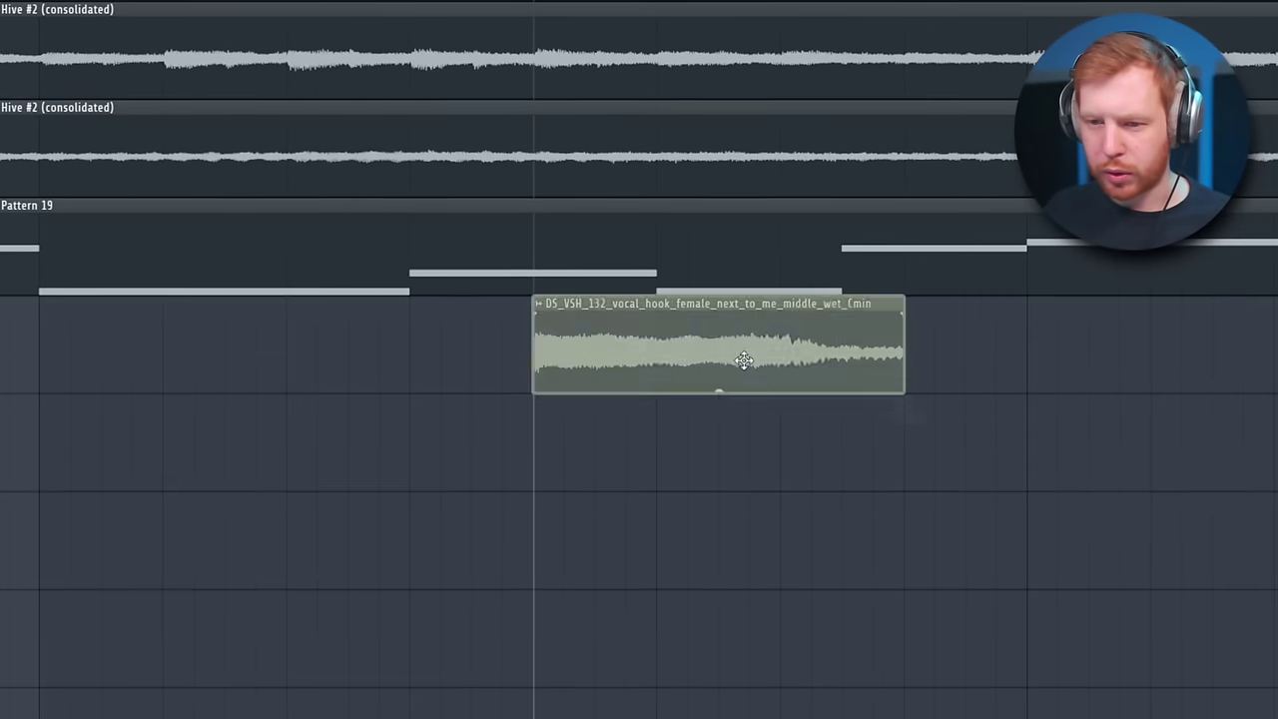
left_click_drag(744, 360, 651, 385)
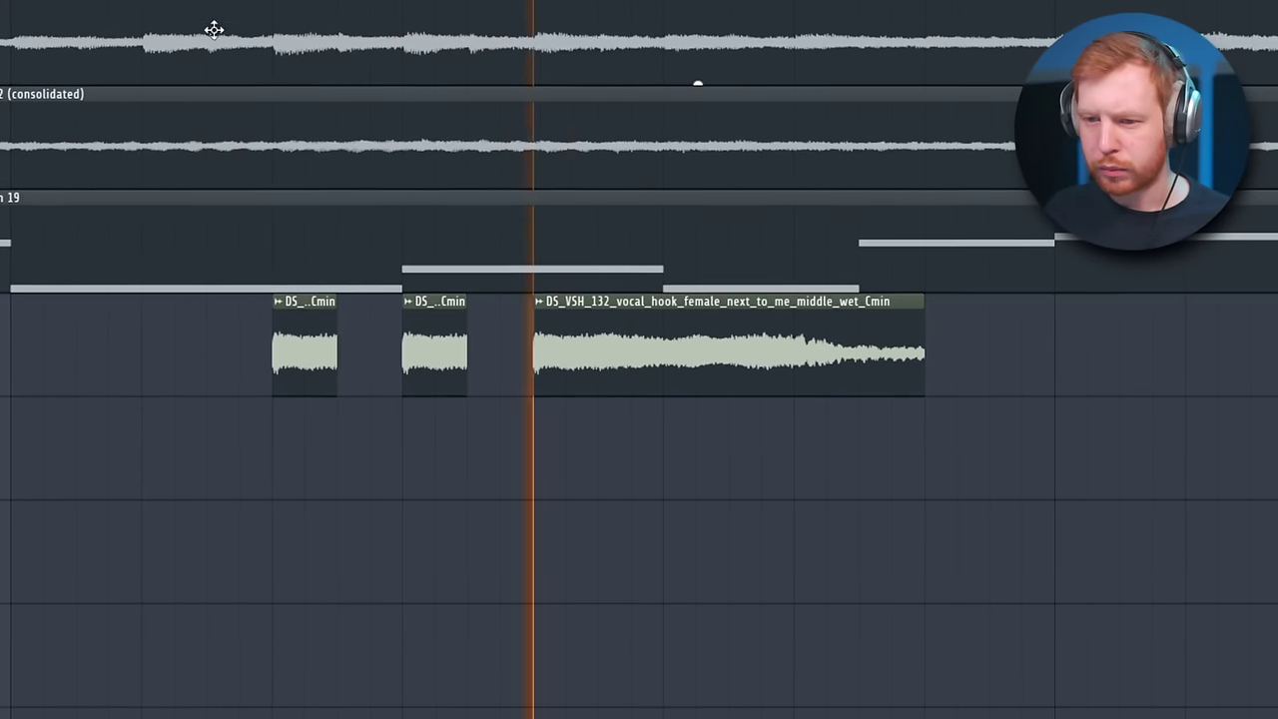
- Copy the group of short faded vocal chops to just before the last vocal clip in the section
left_click(314, 371)
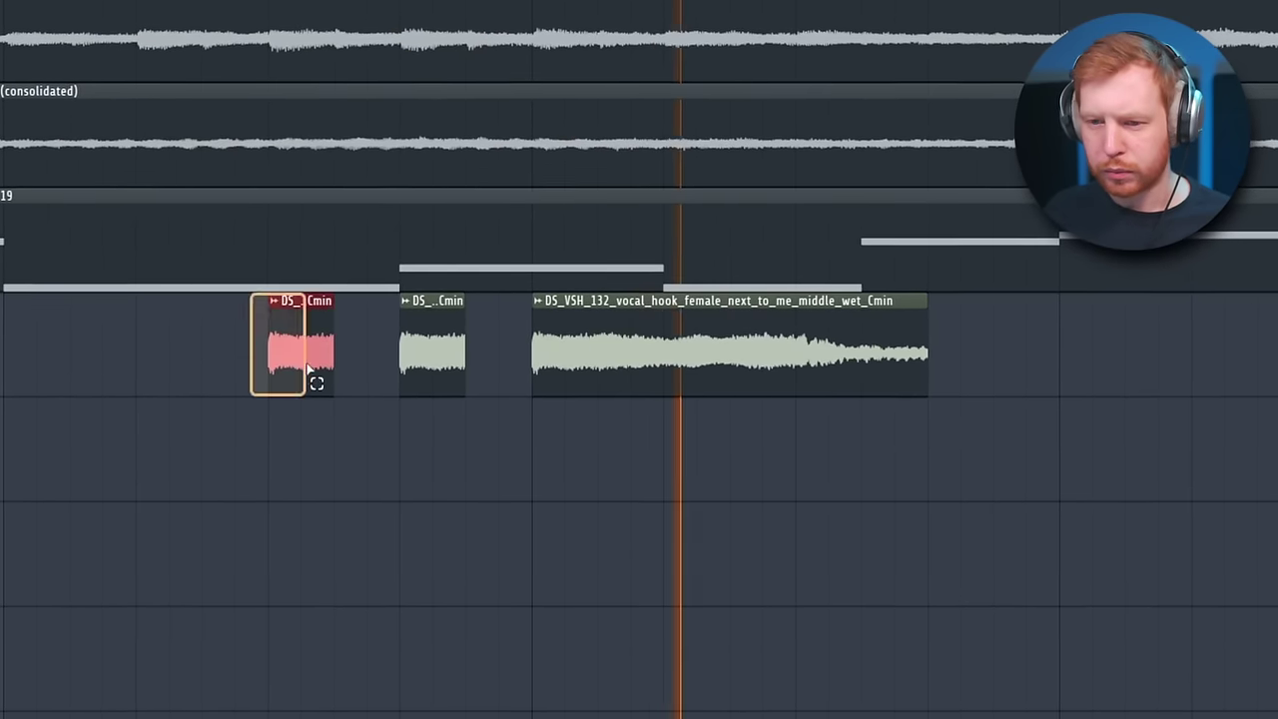
left_click(448, 329, "shift")
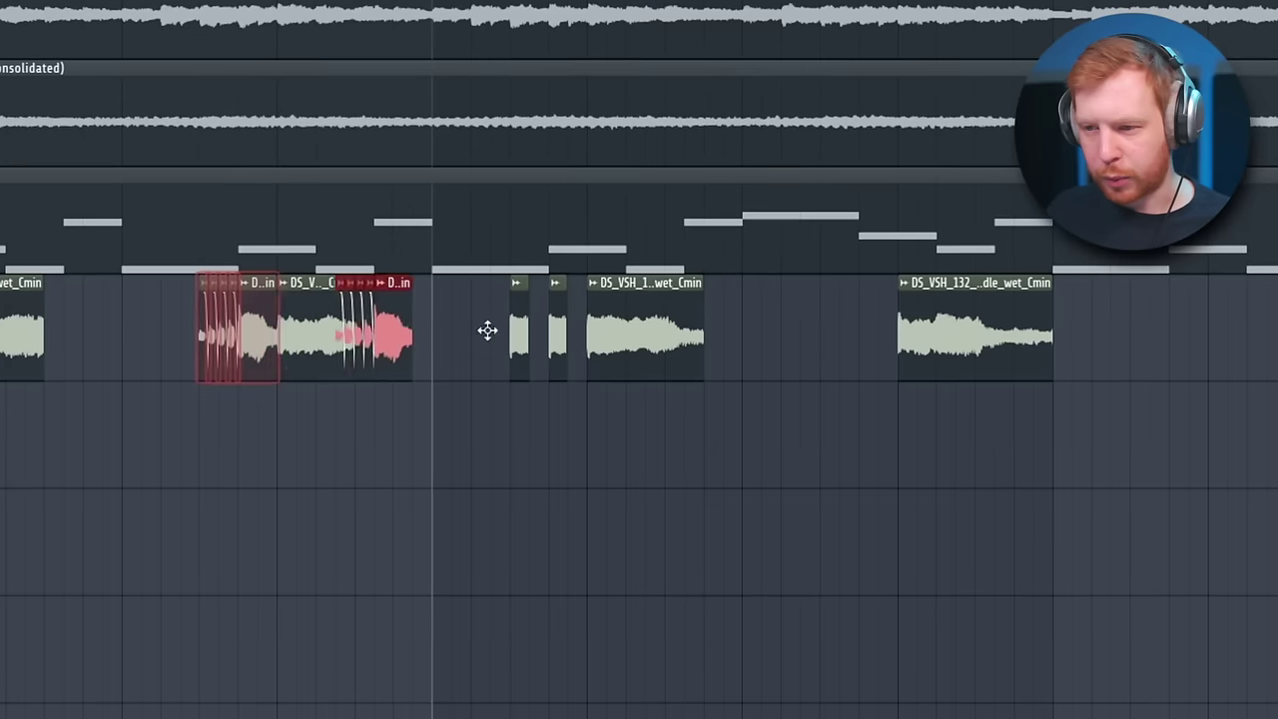
left_click(894, 341)
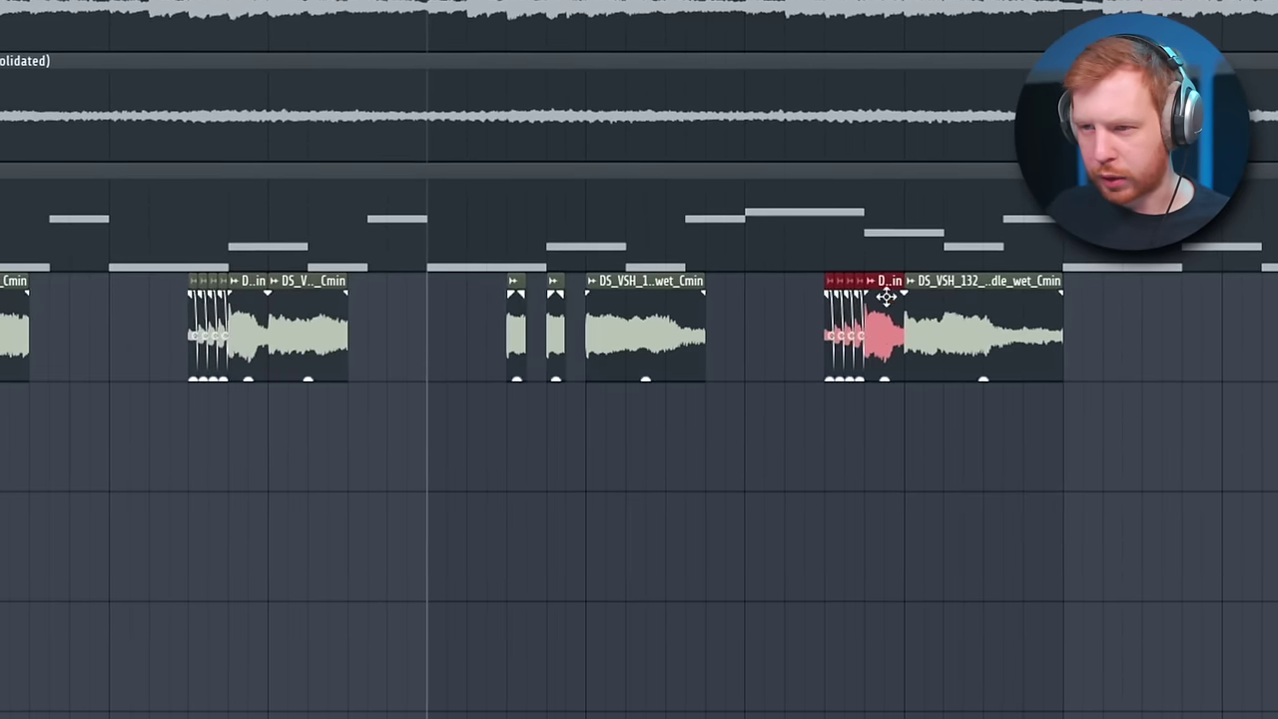
double_click(894, 341)
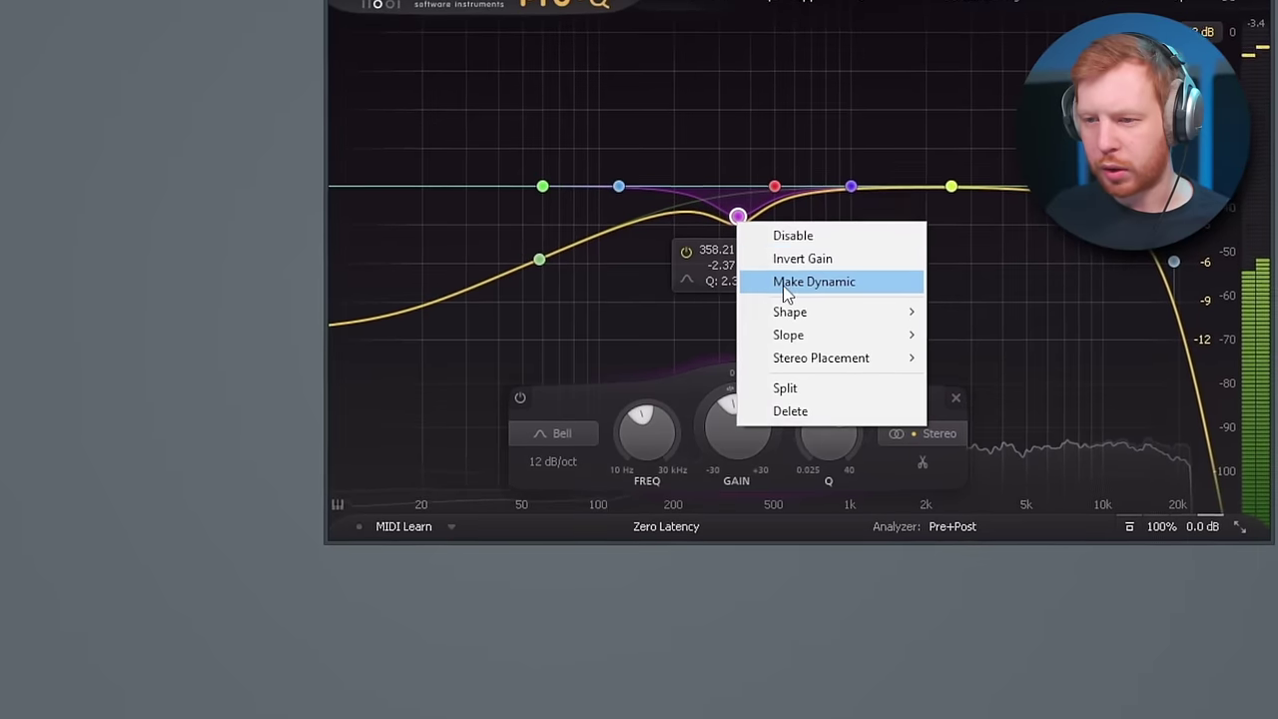
- Make the Pro-Q 3 bell cut near 358 Hz dynamic
left_click(789, 283)
scroll(756, 220, "down", 3)
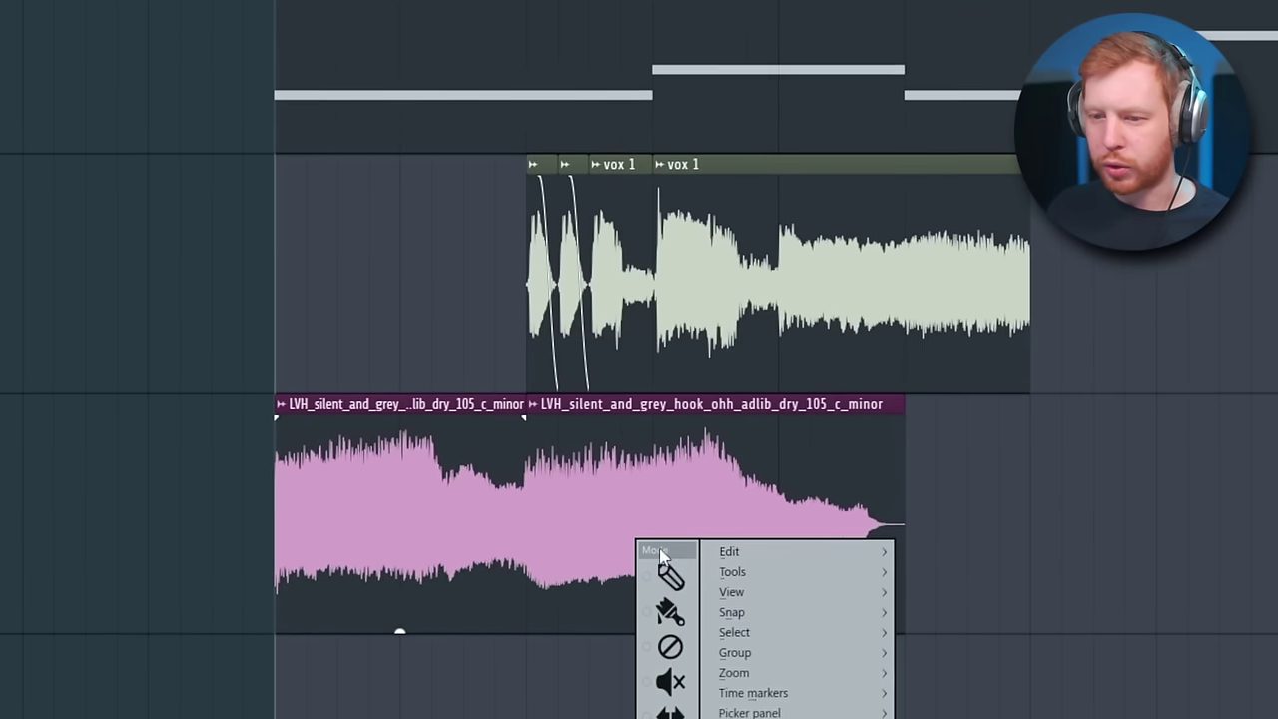
- Delete the second slice of the LVH_silent_and_grey ad-lib clip below the vox 1 track
left_click(670, 577)
right_click(656, 529)
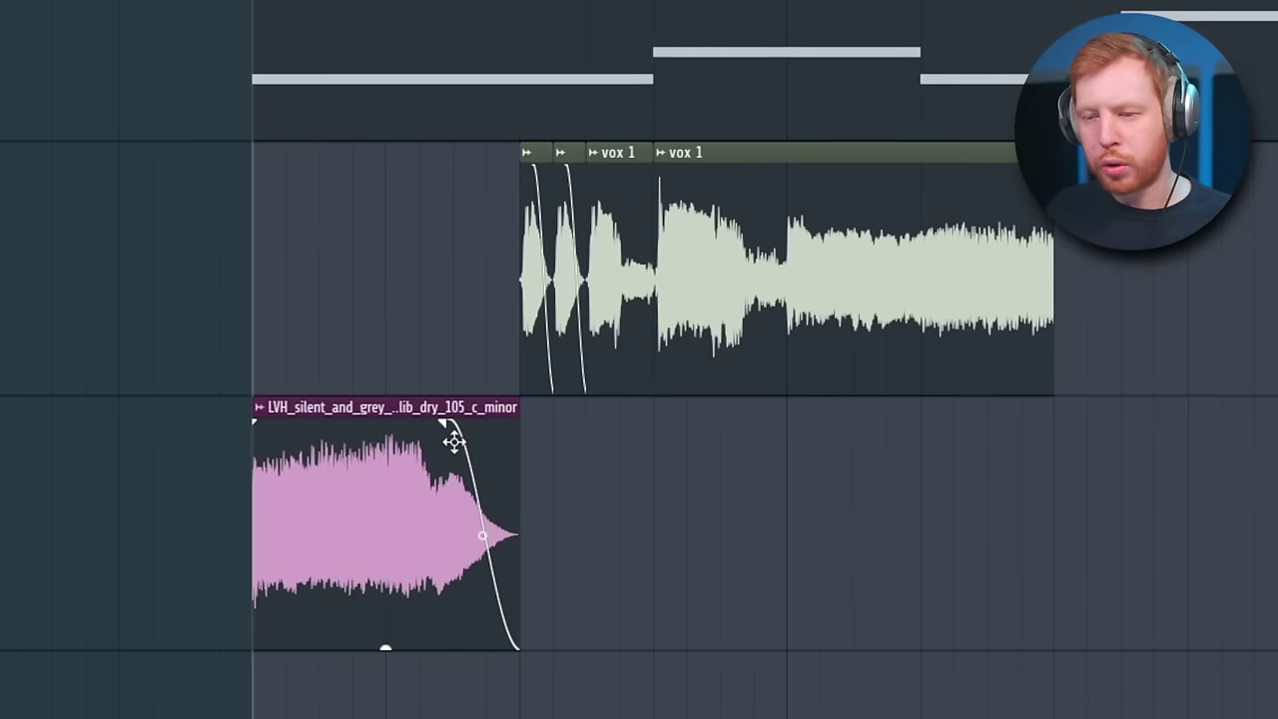
- Set the time-stretching mode of the LVH_silent_and_grey ad-lib clip to Stretch Pro and lower its formant
double_click(345, 529)
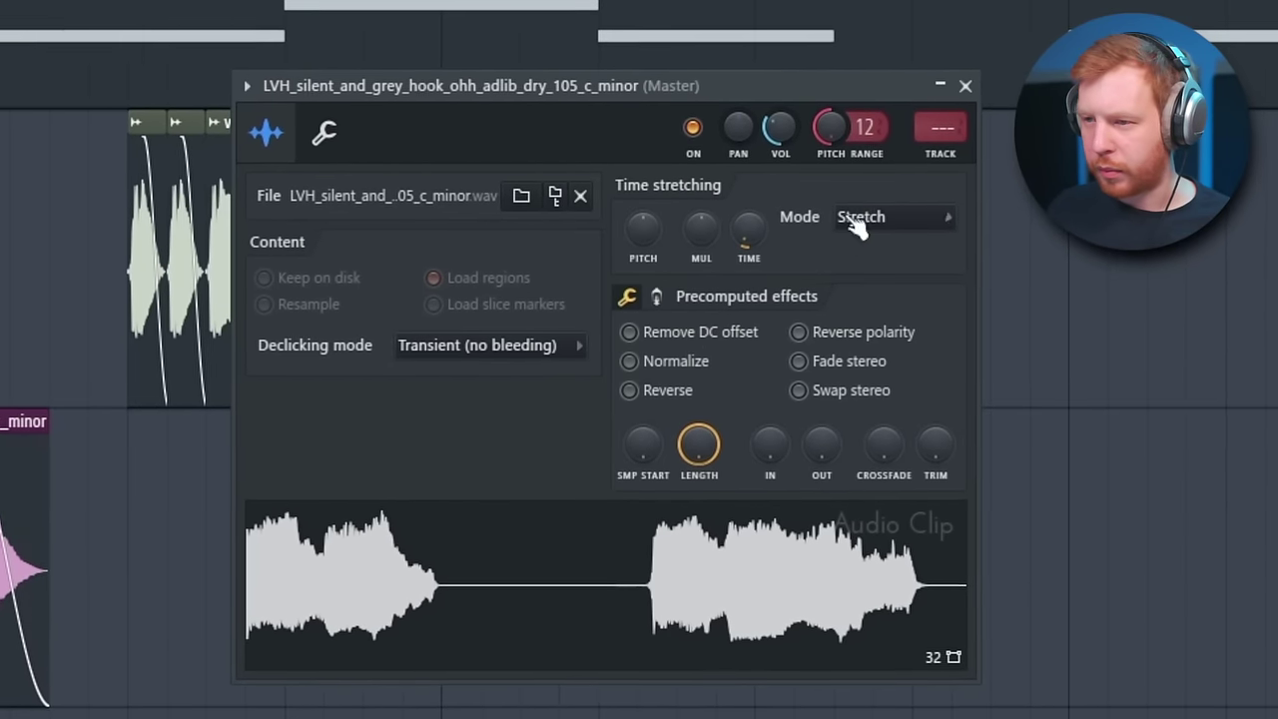
left_click(914, 216)
left_click(848, 313)
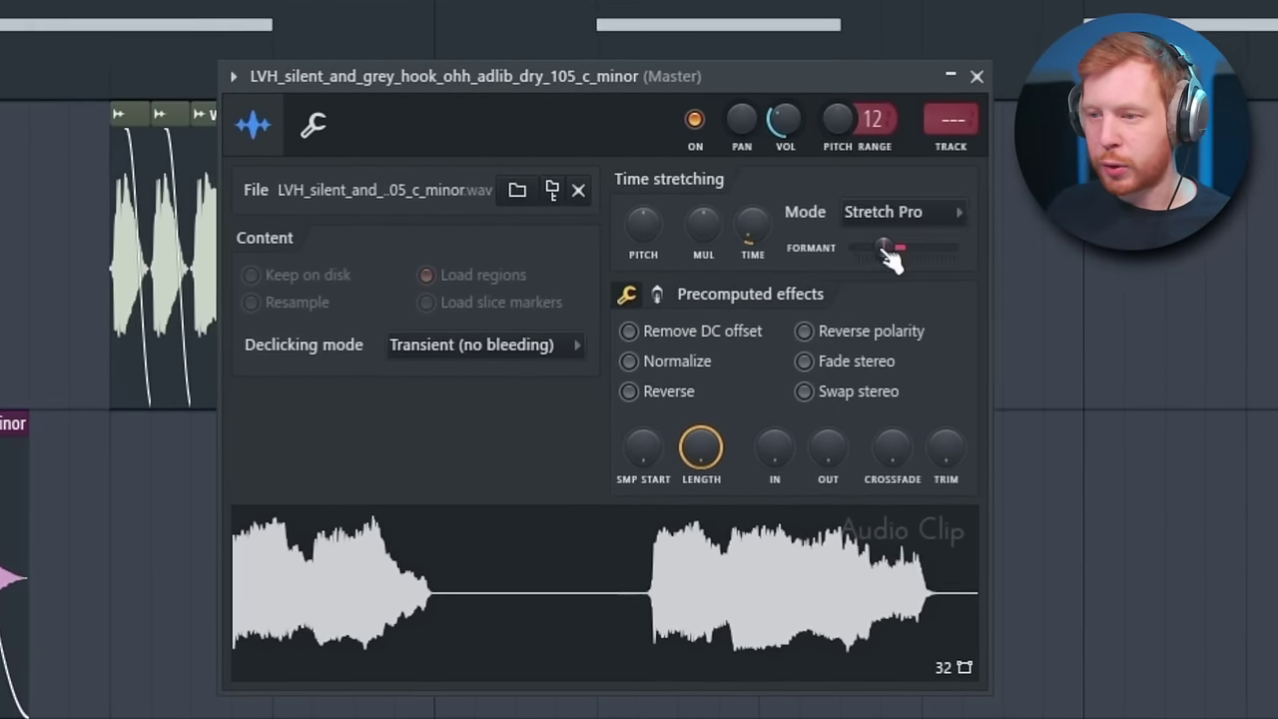
key("space")
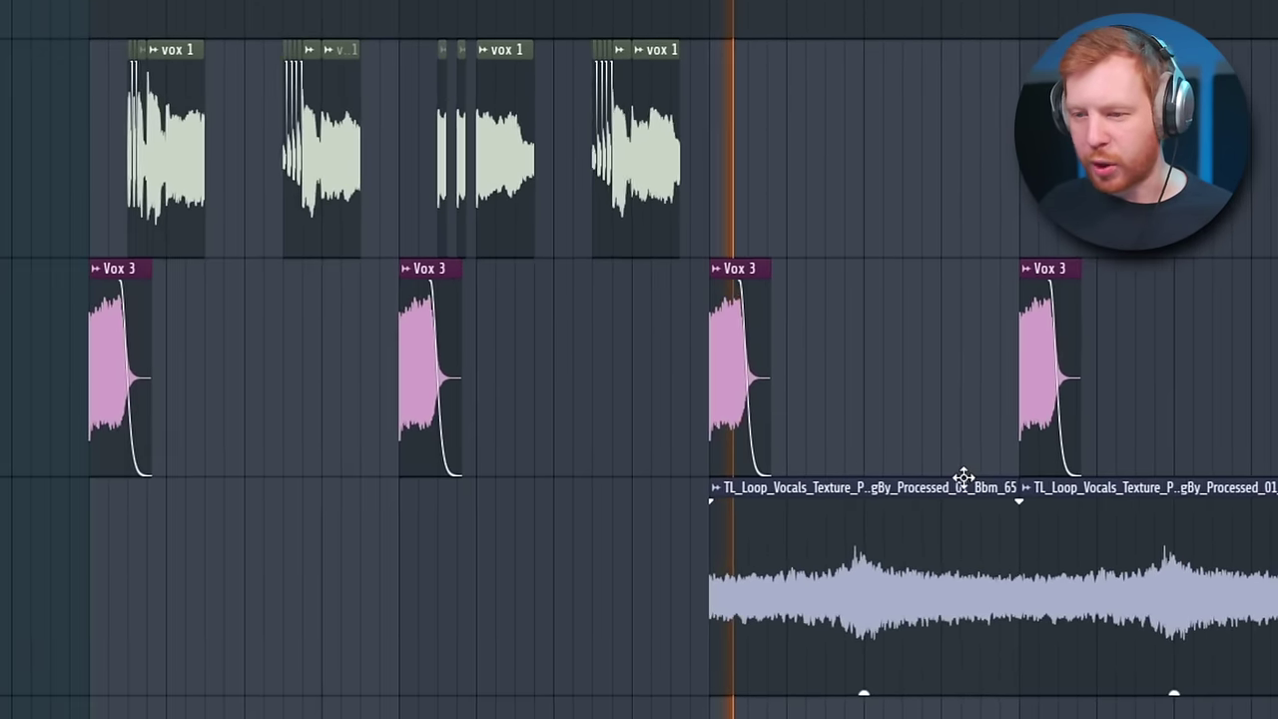
- Make the second Pattern 19 clip in the playlist unique
left_click_drag(1104, 509, 913, 521)
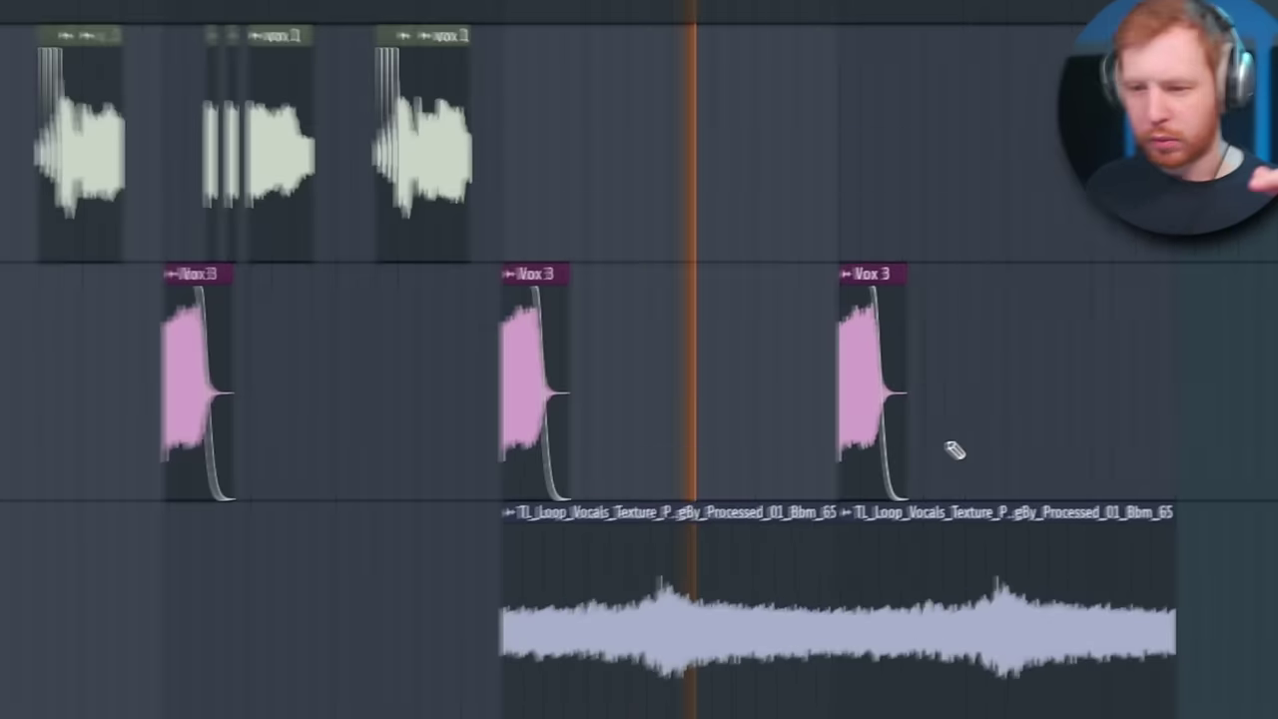
right_click(685, 220)
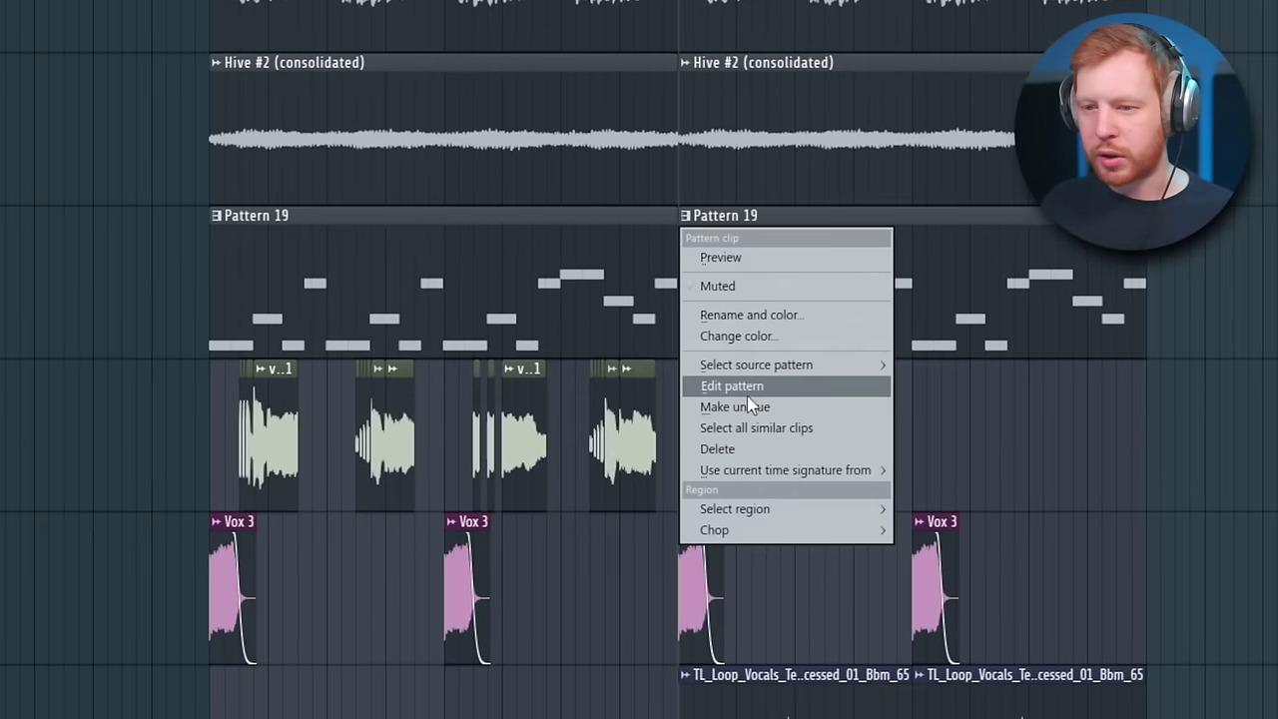
left_click(756, 408)
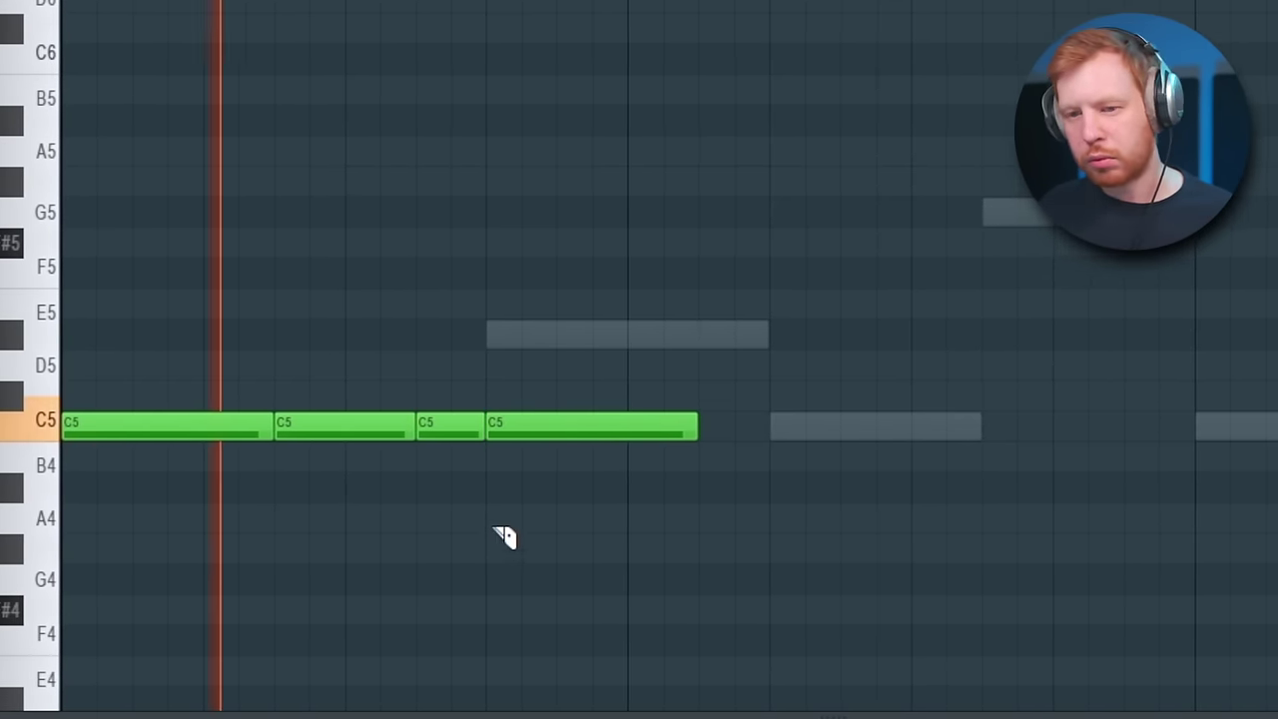
- Chop the C5 bass notes and shift pieces to G5, G#5 and E5 to follow the ghosted melody
right_click(696, 532)
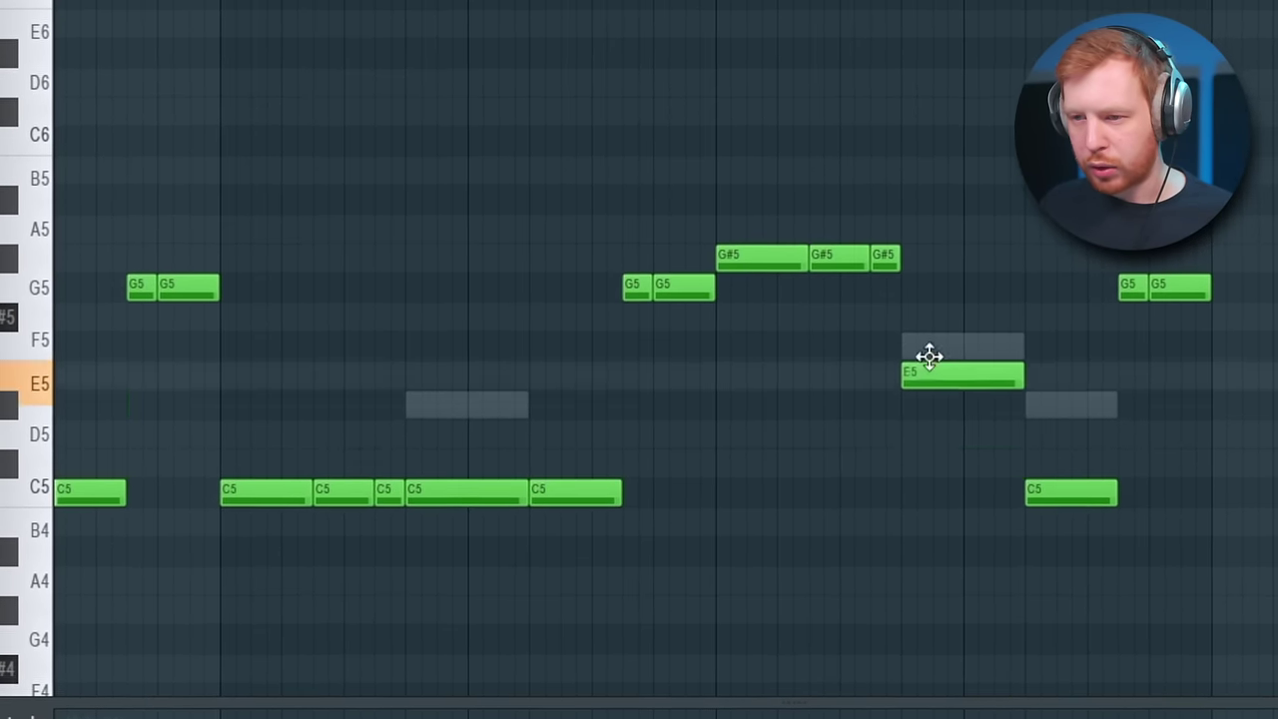
left_click_drag(1176, 90, 674, 479)
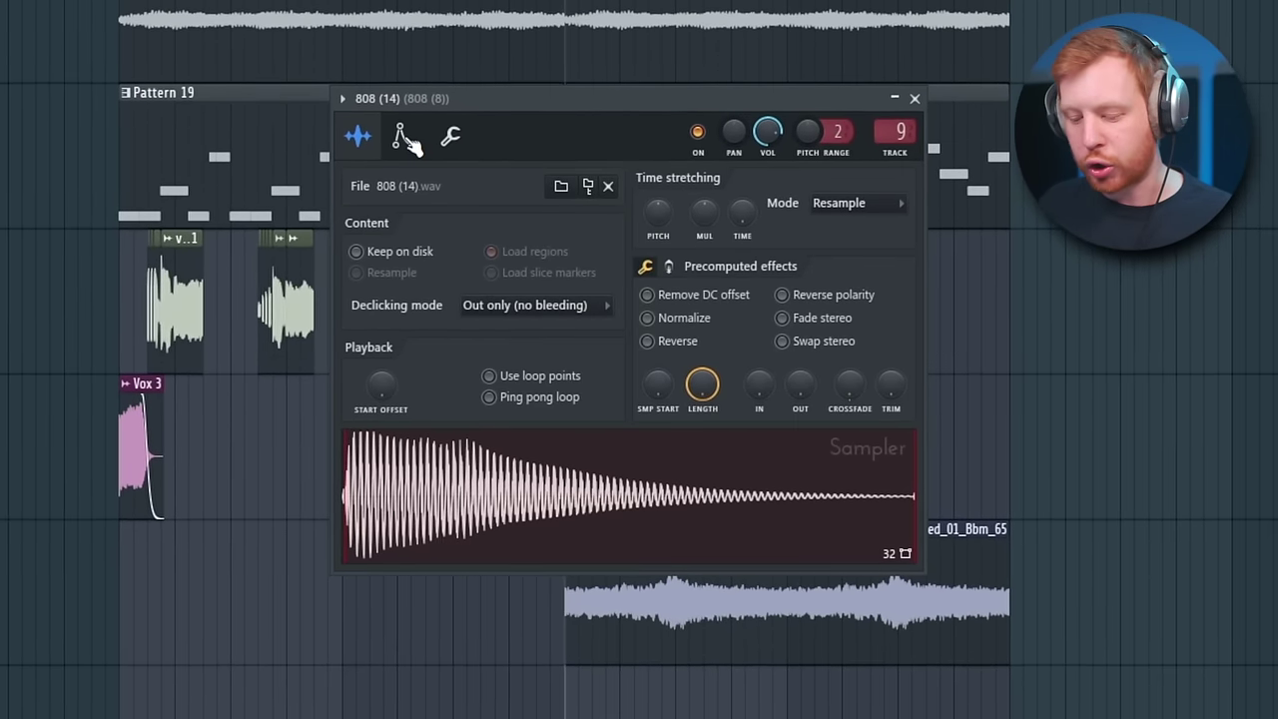
- Change the filter type of the 808 (14) channel in its envelope settings
left_click(402, 136)
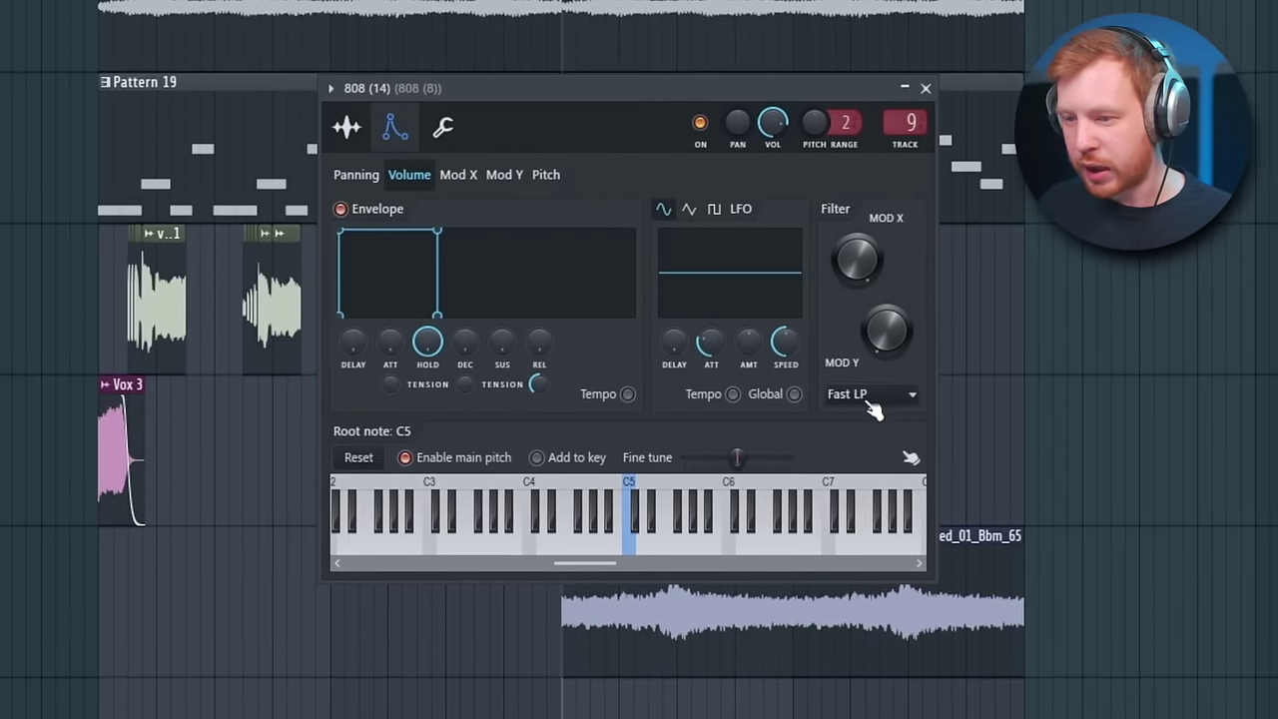
left_click(865, 395)
left_click(879, 482)
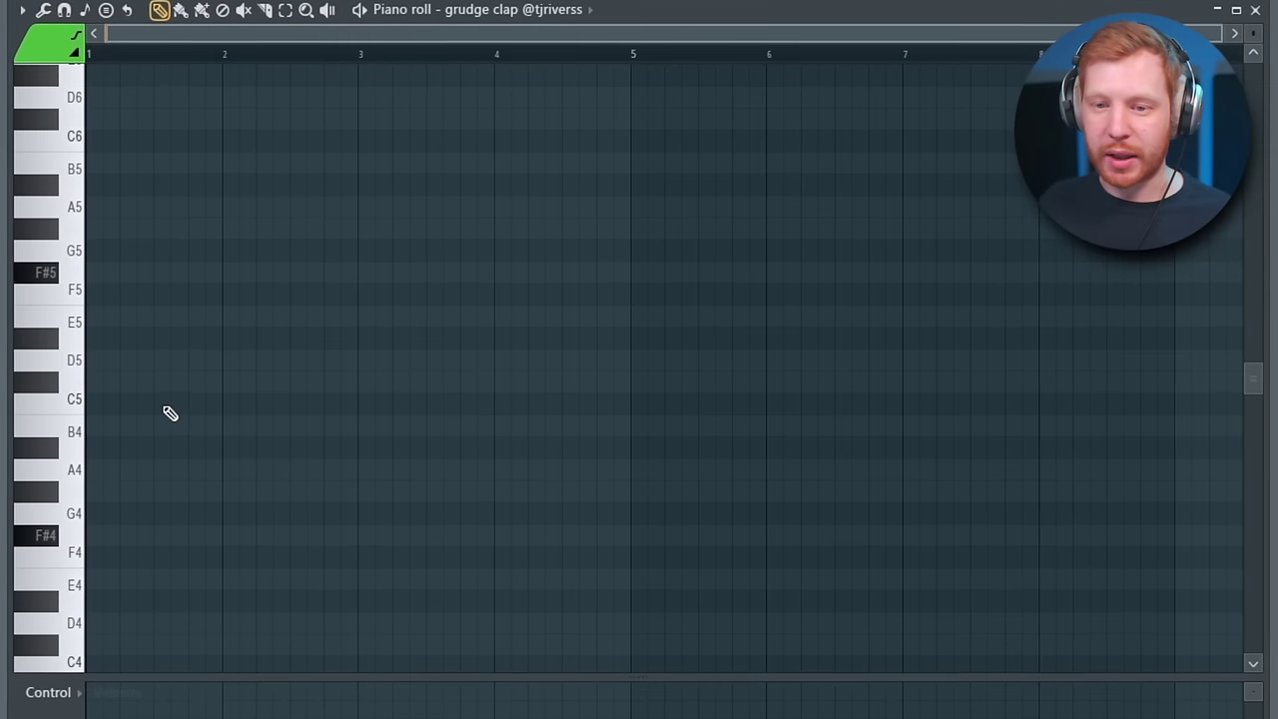
- Place grudge clap hits at C5 midway through bars 1 and 3 and duplicate them across the following four bars
left_click(166, 404)
left_click(434, 404)
key("ctrl+b")
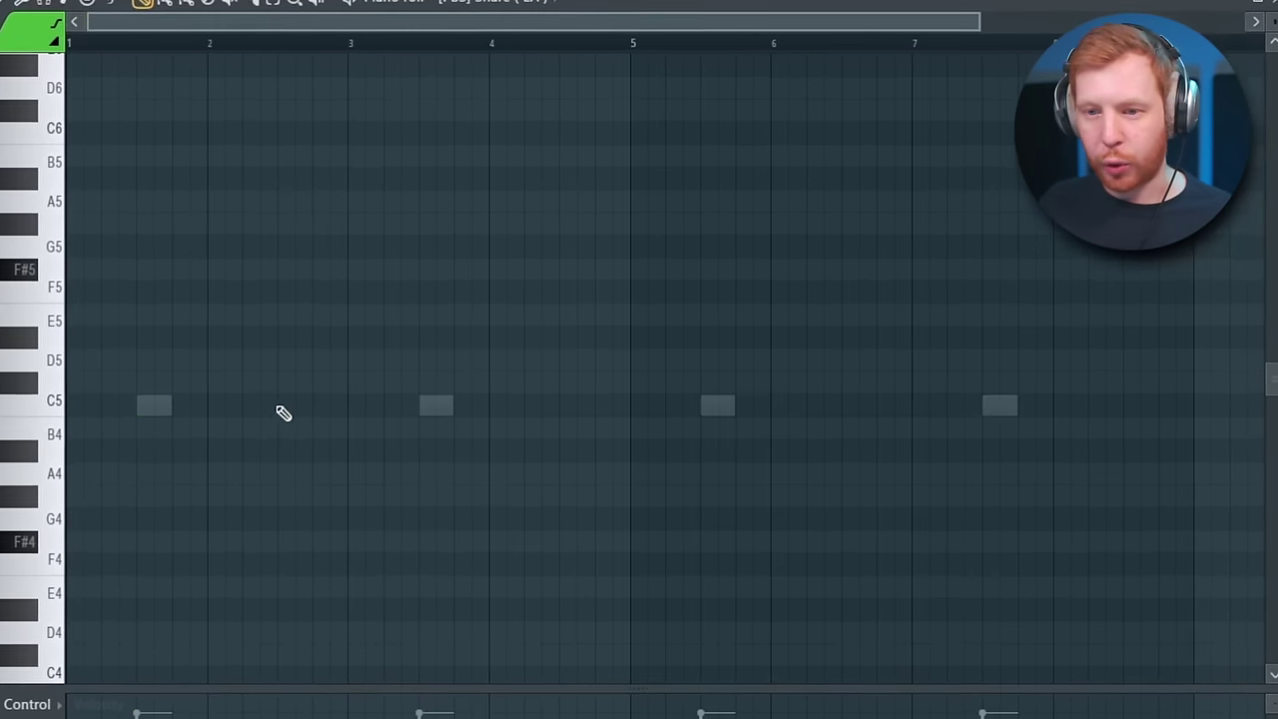
- Add a C5 snare hit midway through bar 2 with a short extra hit just before it
left_click(290, 405)
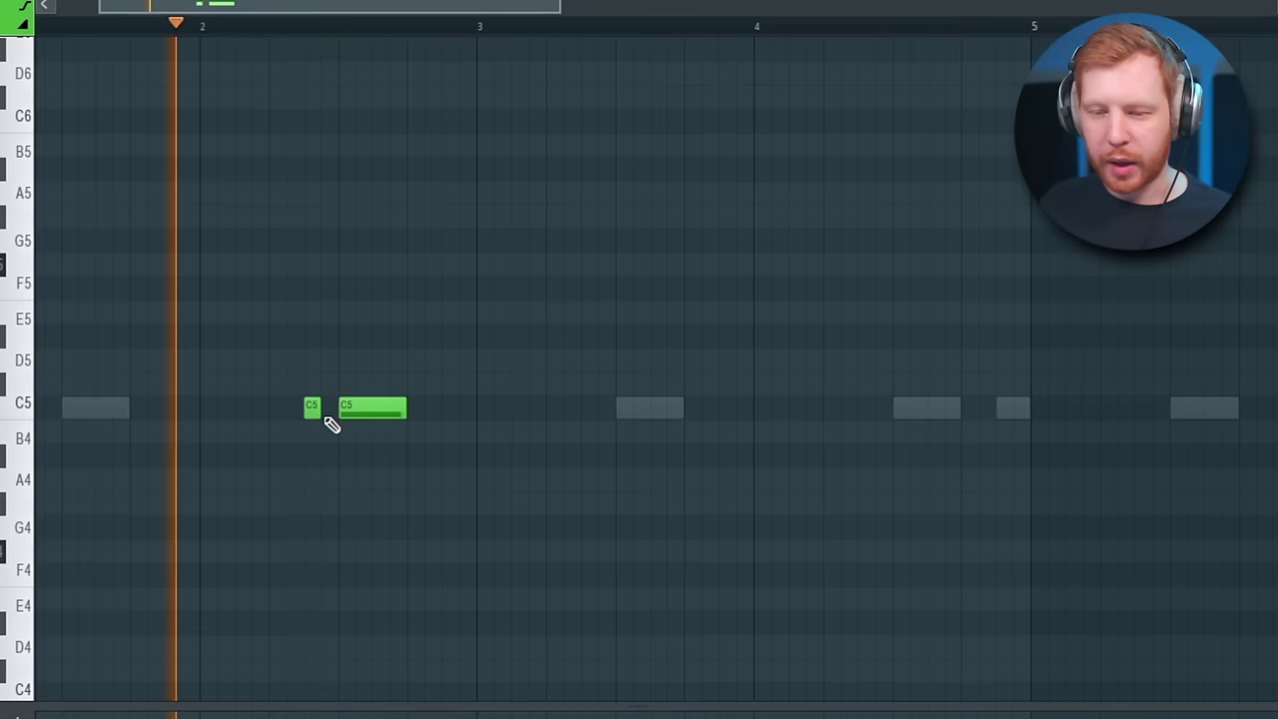
left_click_drag(320, 414, 331, 415)
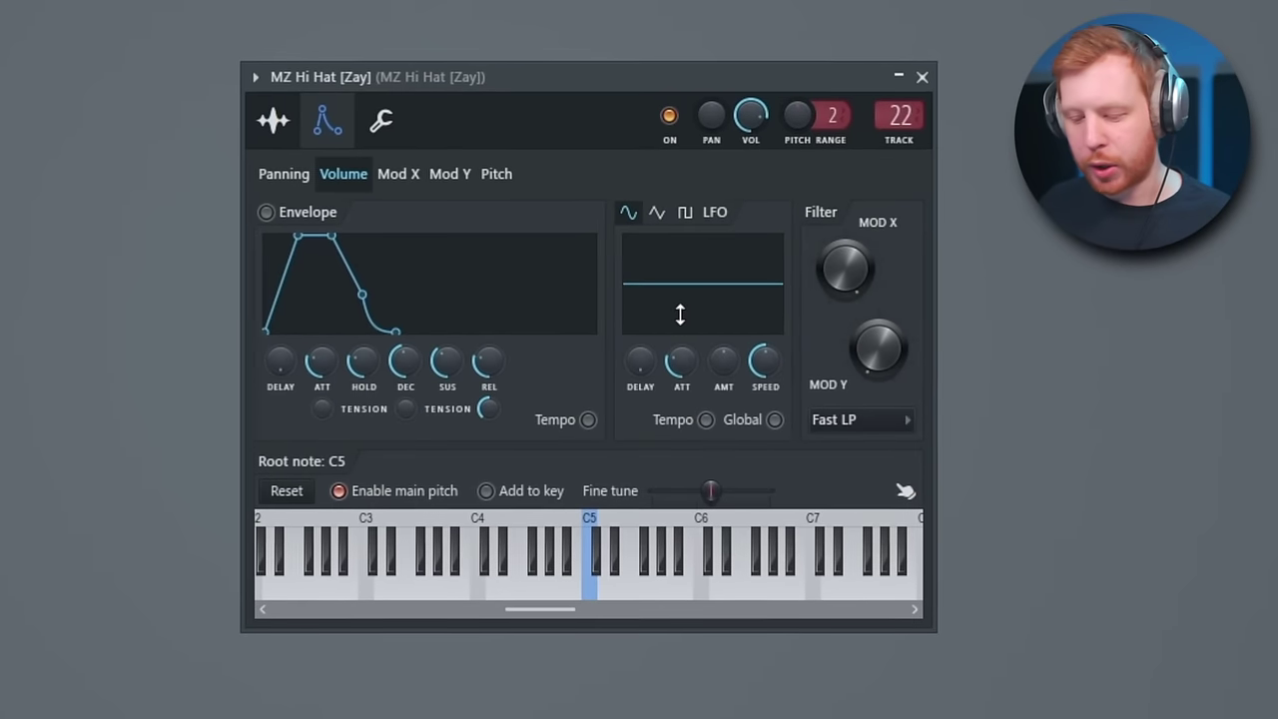
- Reduce the volume LFO attack of the MZ Hi Hat channel and switch the LFO to a square shape
left_click_drag(682, 360, 682, 394)
left_click(686, 210)
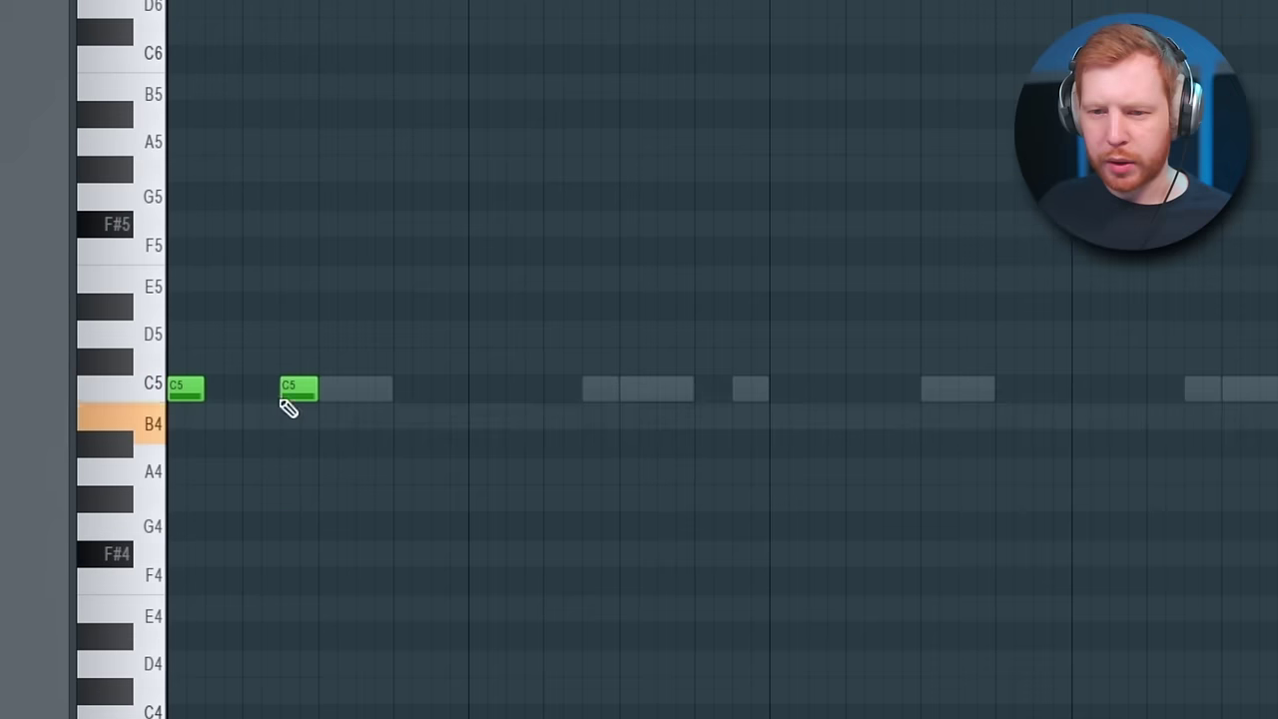
- Draw a syncopated pattern of C5 hi-hat hits across bars 1 and 2
left_click(385, 390)
key("space")
left_click(556, 390)
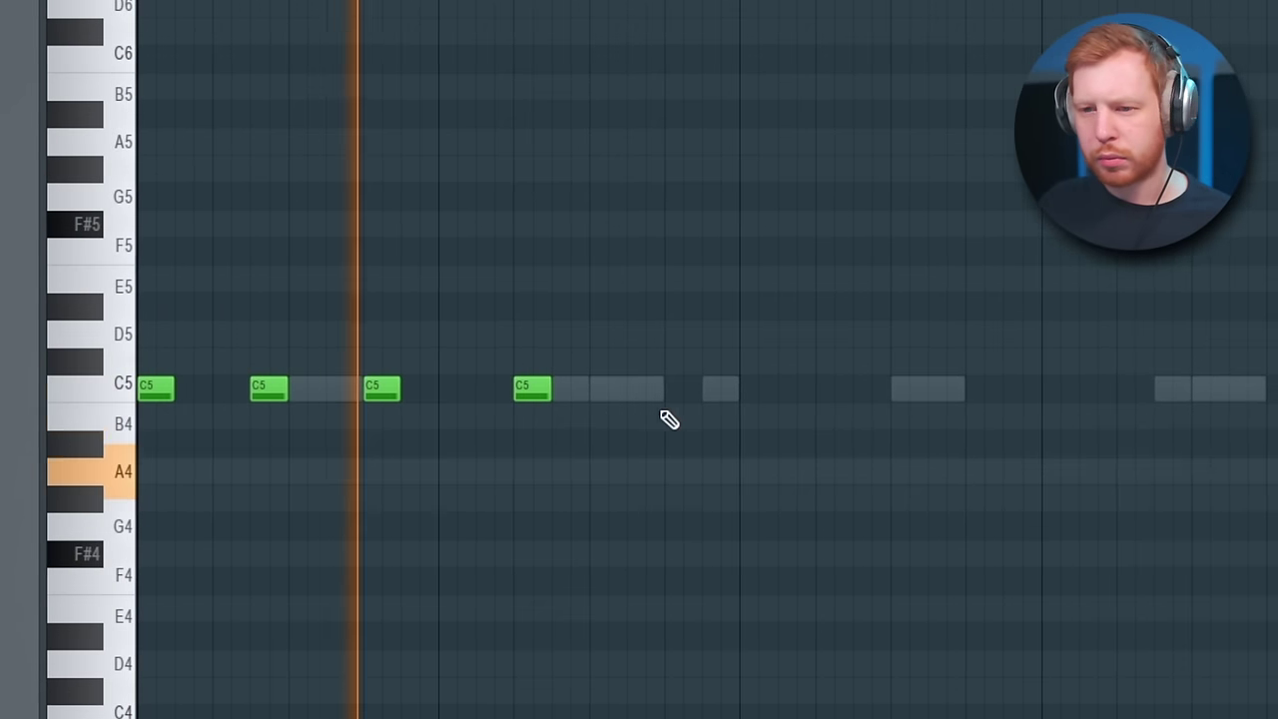
left_click(635, 389)
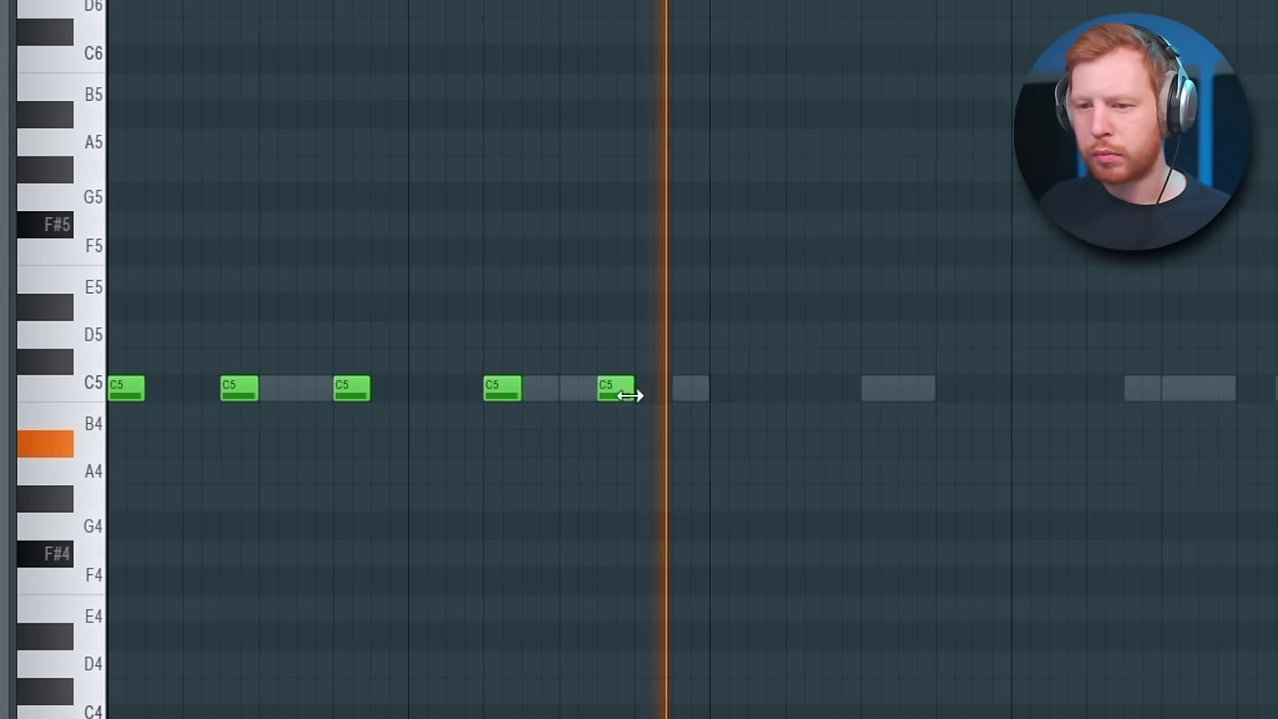
left_click(288, 389)
key("space")
left_click_drag(269, 389, 294, 391)
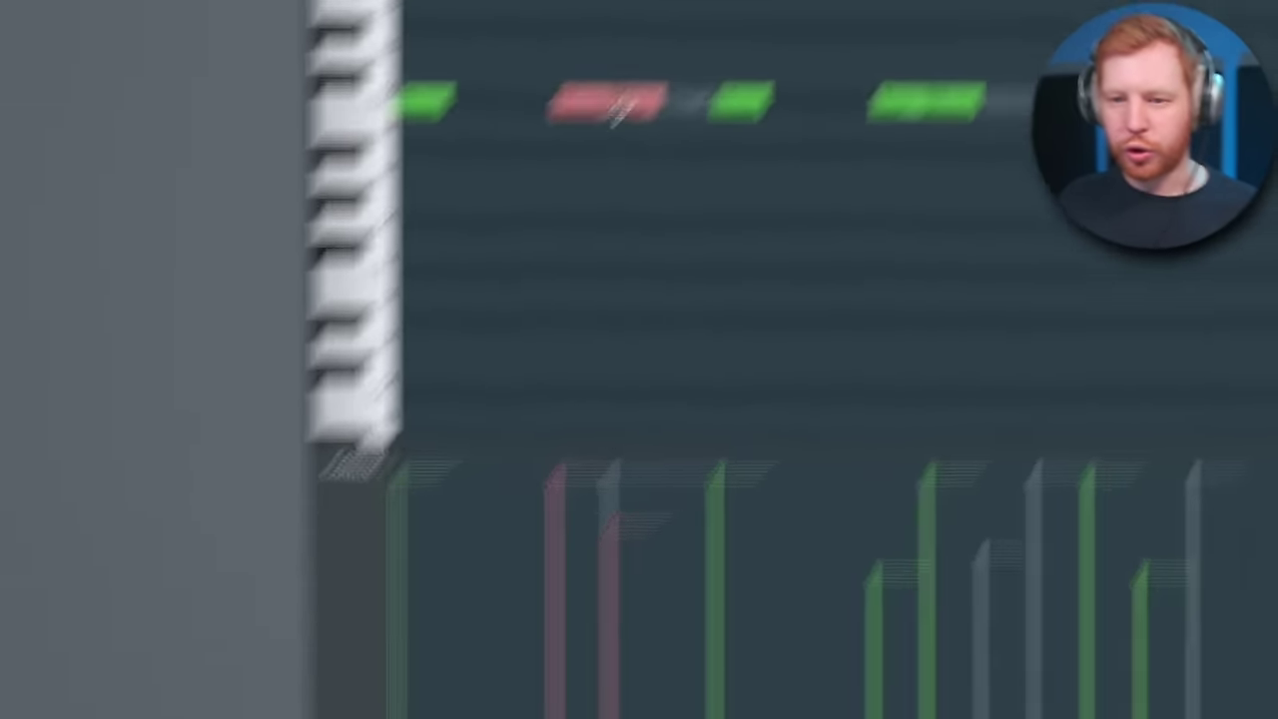
- Copy the two selected hi-hat notes to just after the first hit of bar 1 and lower their velocities
mouse_move(619, 105)
left_mouse_down()
mouse_move(556, 90)
mouse_move(449, 91)
left_mouse_up()
left_click(440, 622)
left_click(490, 589)
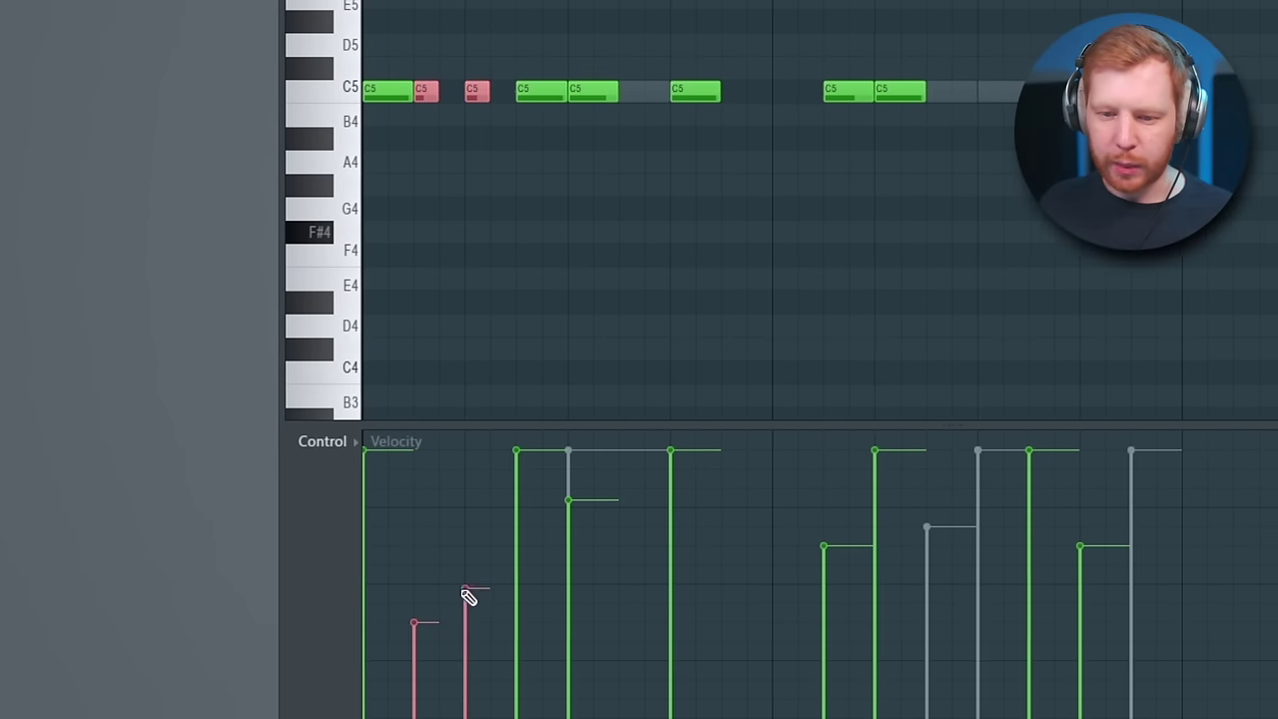
key("space")
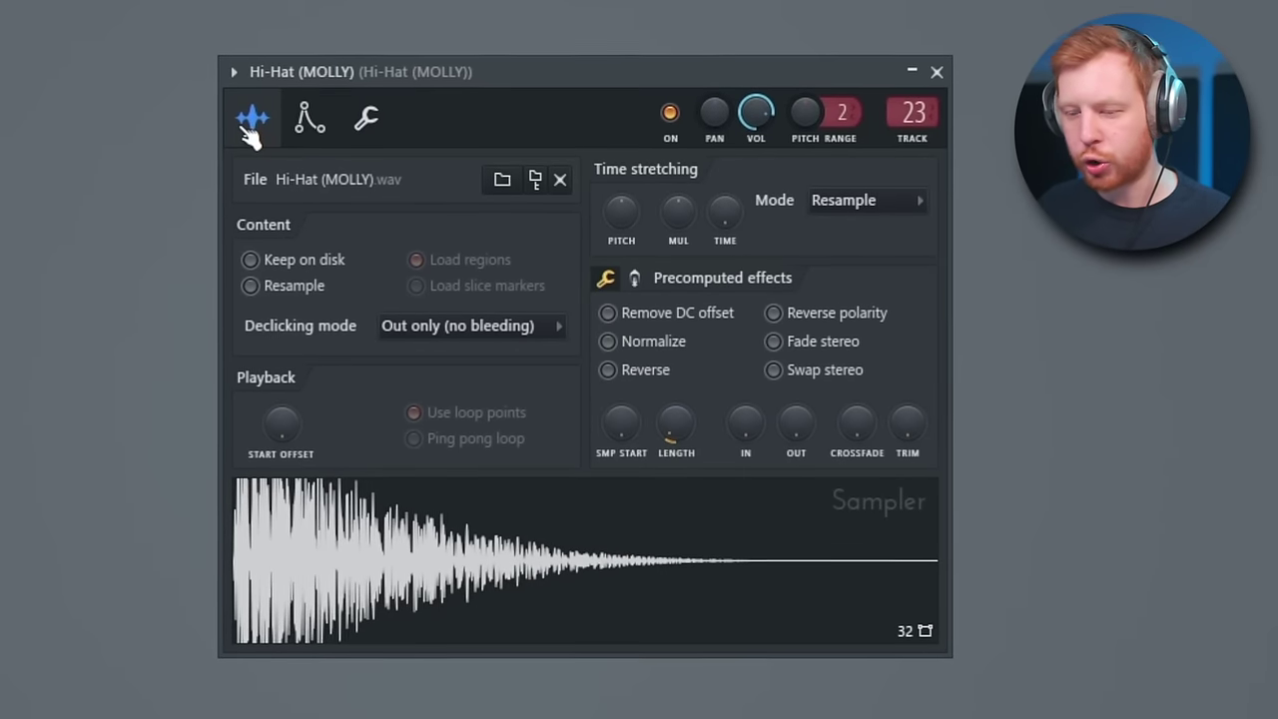
- Shape the Hi-Hat (MOLLY) volume envelope with minimal attack, decay and sustain and a longer hold
left_click(311, 117)
left_click_drag(299, 373, 299, 449)
left_click_drag(343, 372, 343, 280)
left_click_drag(388, 373, 388, 460)
left_click_drag(432, 373, 431, 449)
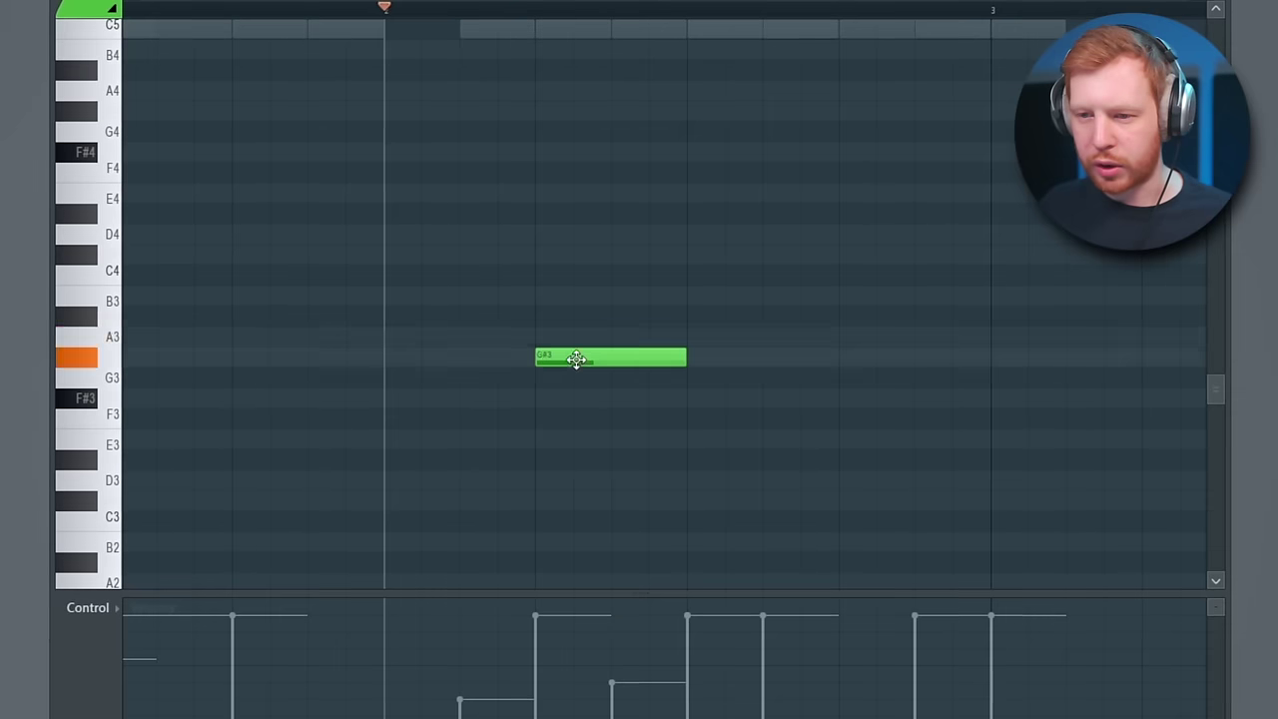
- Reposition the low G#3 hit in bar 2 of the piano roll
left_click(399, 2)
left_click(400, 34)
left_click_drag(807, 266, 628, 364)
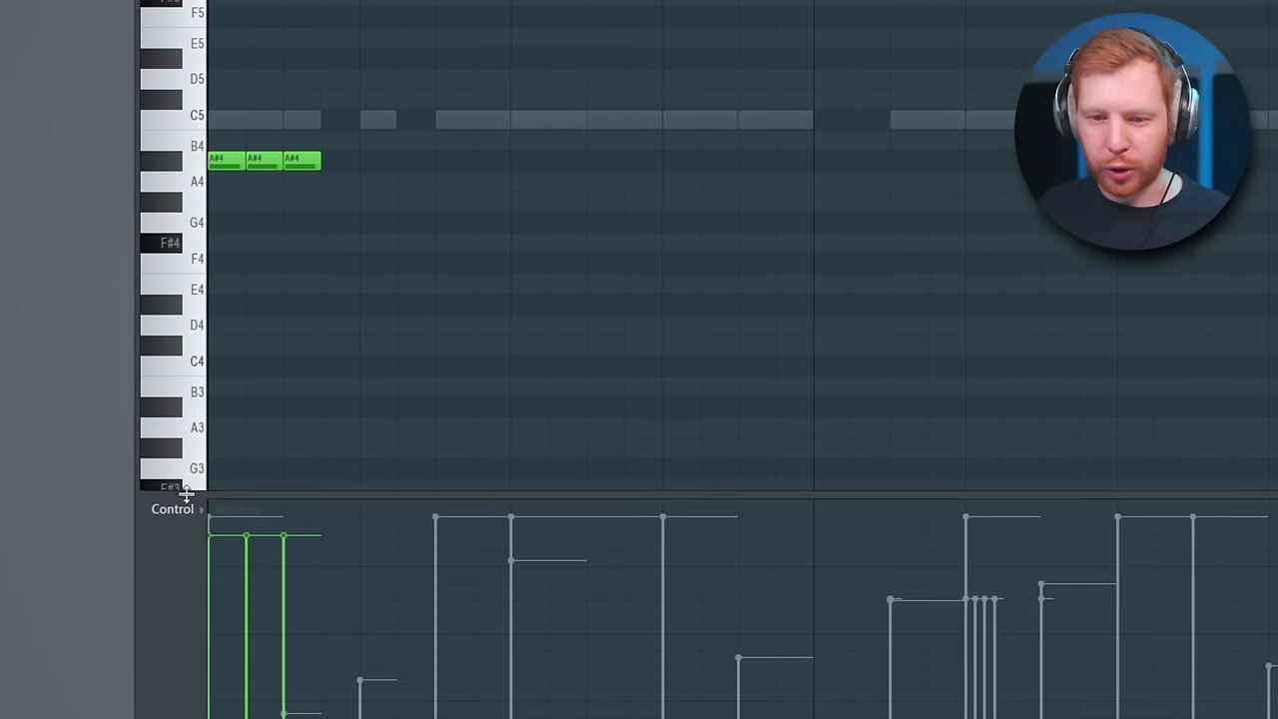
- Pan the trailing A#4 hits off-centre and bring a copy of the three-hit group into the end of bar 1
left_click(163, 540)
left_click(190, 562)
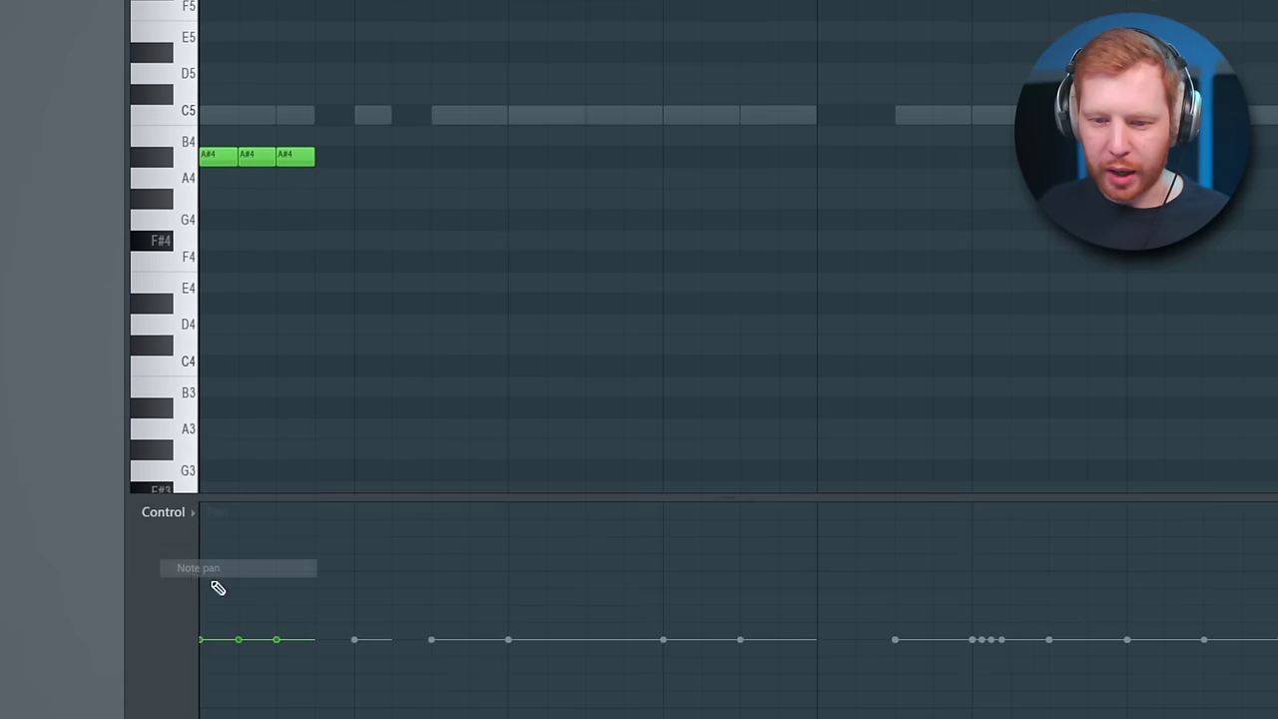
left_click_drag(238, 574, 264, 579)
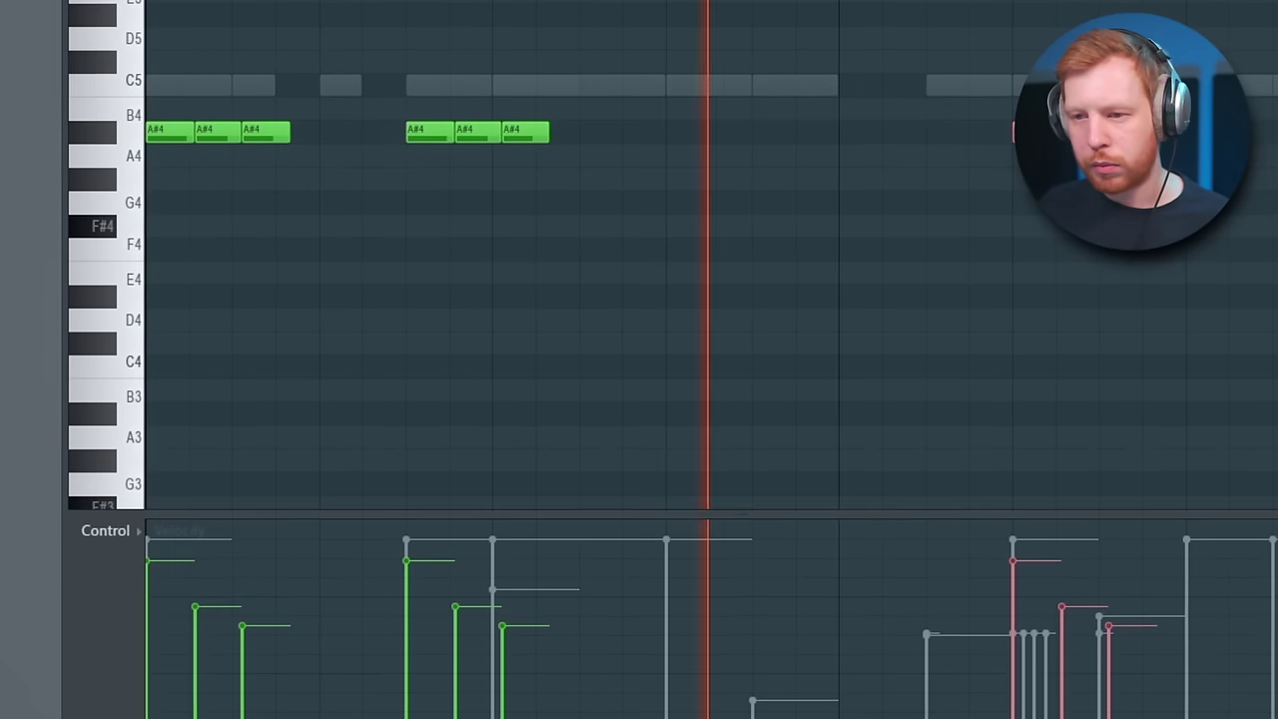
left_click_drag(1038, 133, 735, 138)
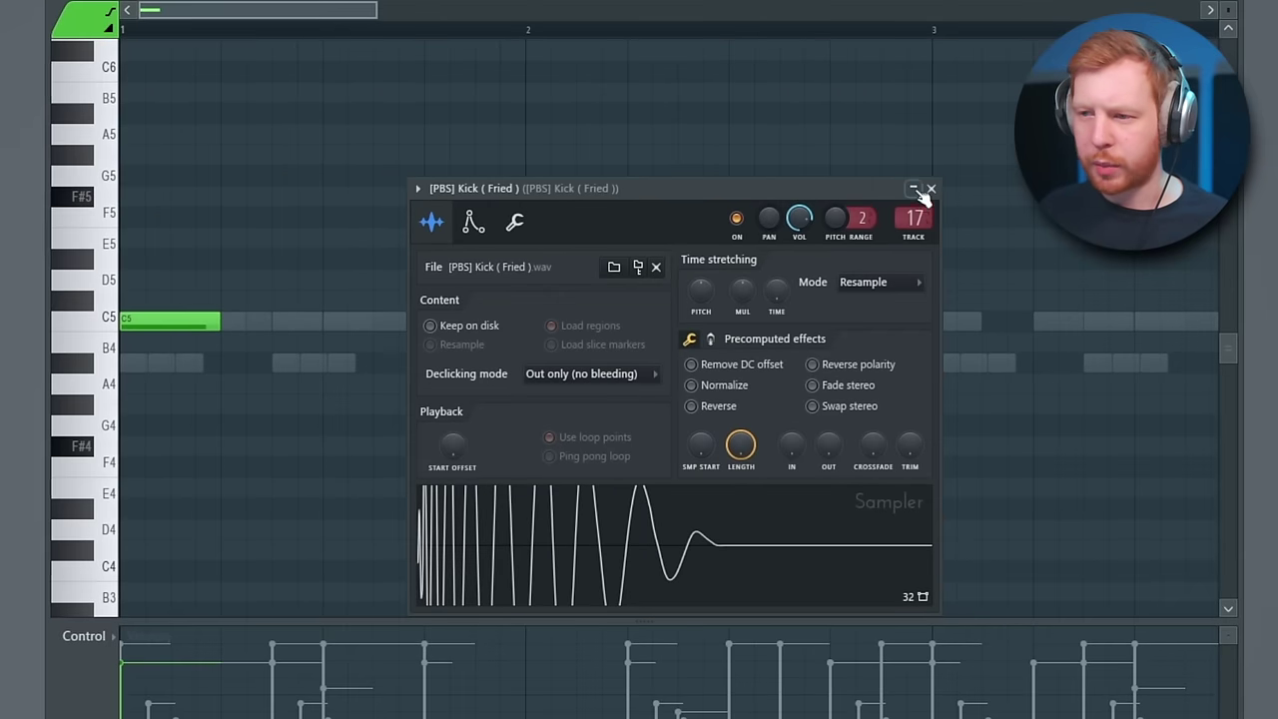
- Close the [PBS] Kick ( Fried ) settings and lower the note at the start of bar 1 to F#4
left_click(930, 189)
left_click(935, 175)
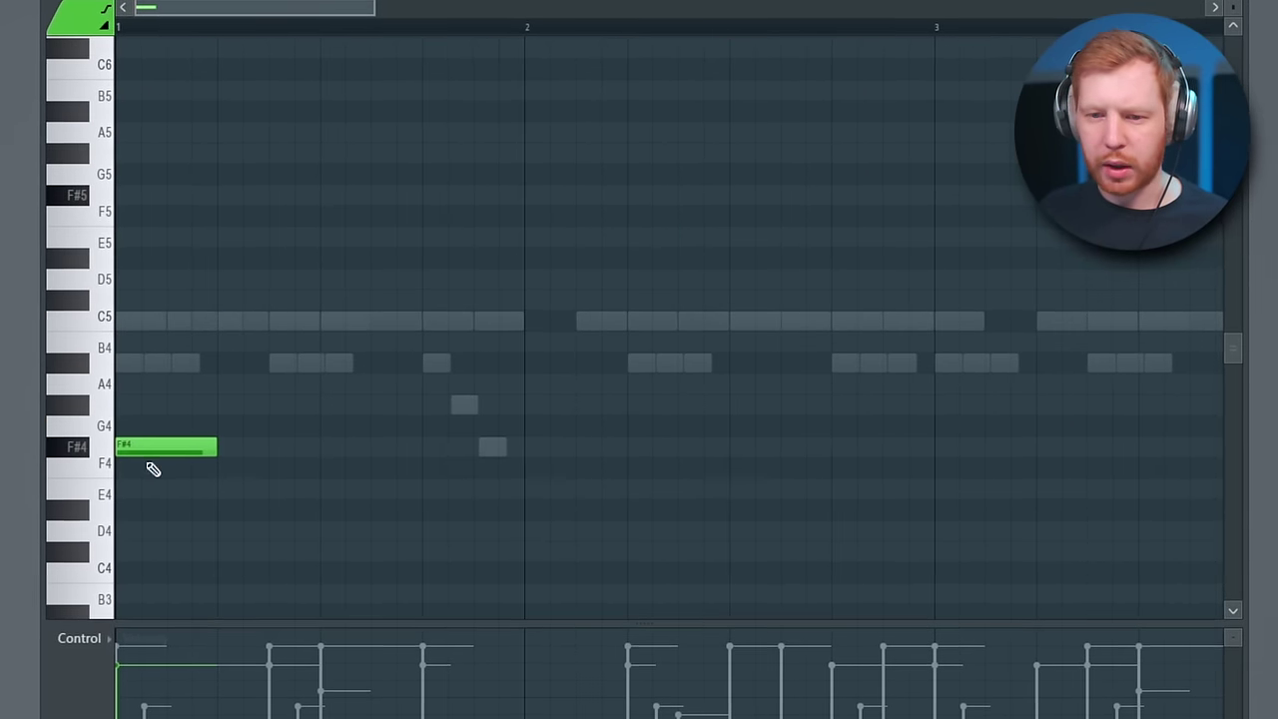
scroll(152, 470, "down", 3)
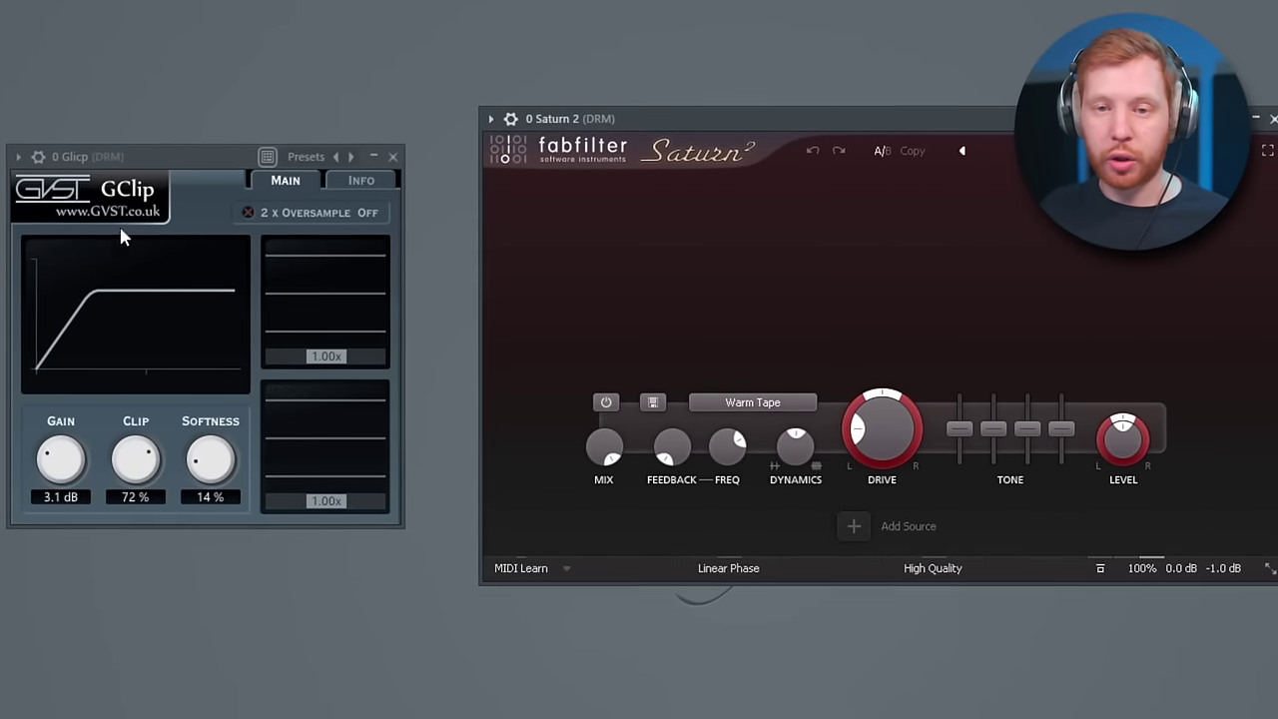
- Make the second Pattern 21 drum clip in the playlist unique
key("space")
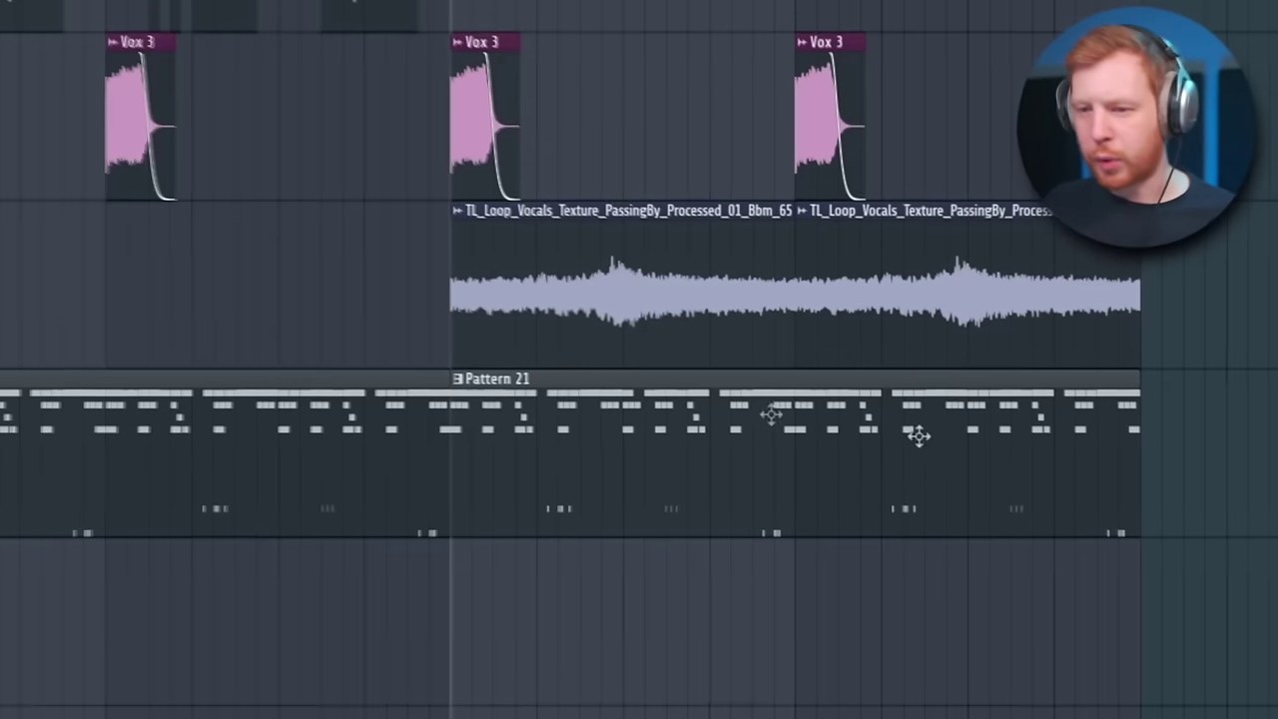
left_click(458, 378)
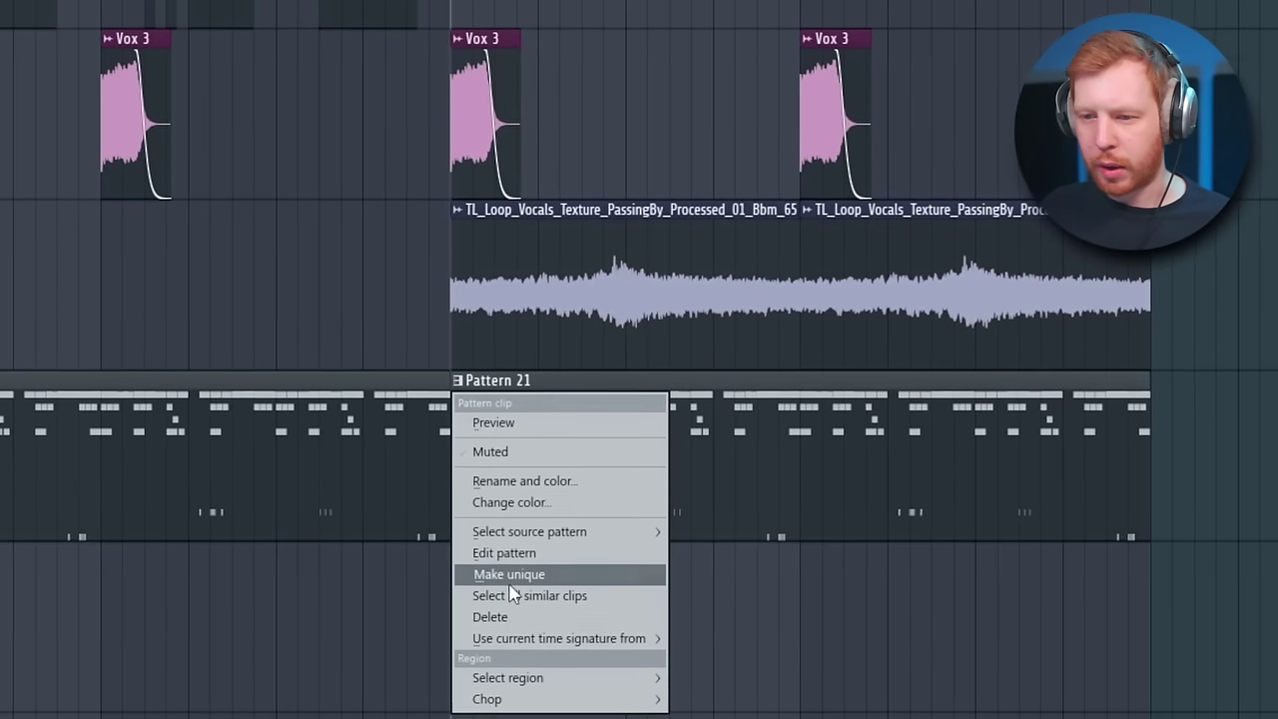
left_click(509, 573)
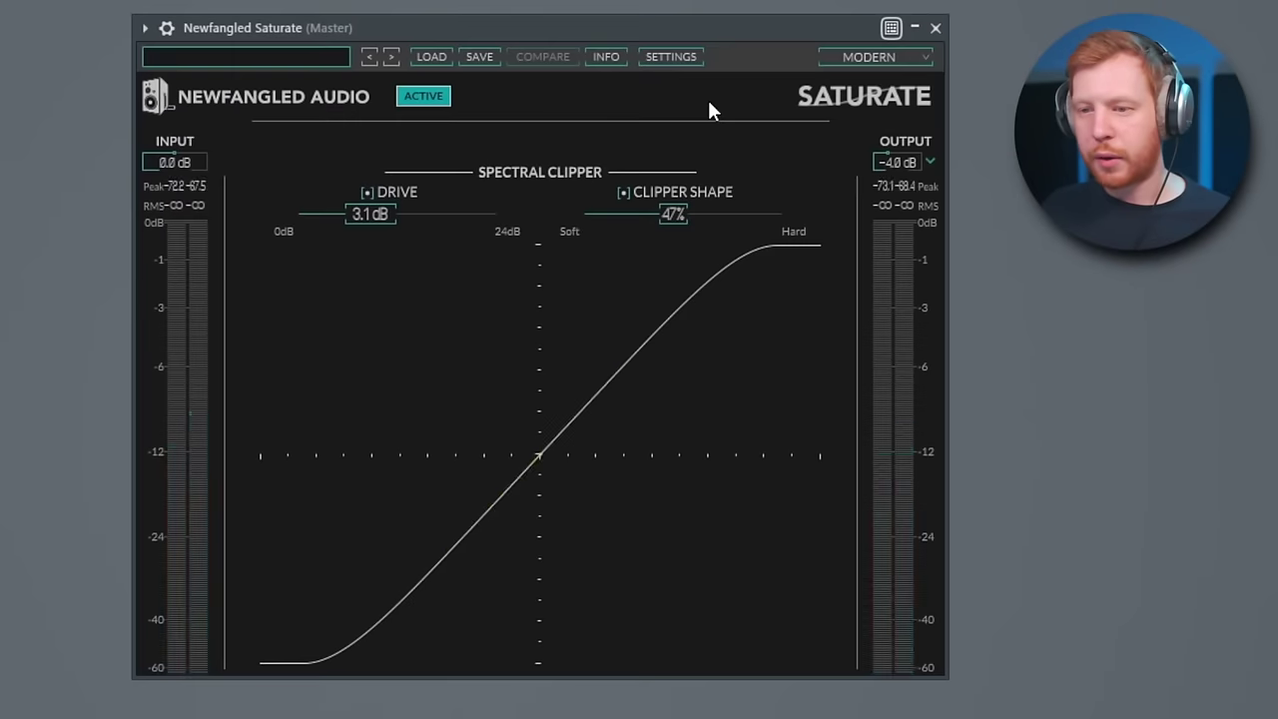